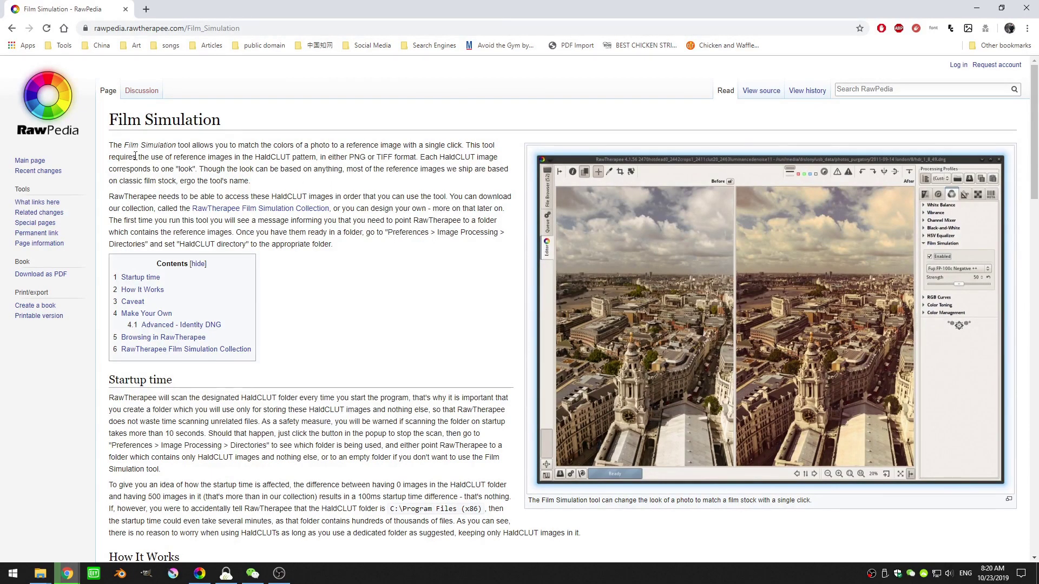
Read RawPedia's Film Simulation article down to the RawTherapee Film Simulation Collection and its 402MB download.
triple_click(127, 132)
click(387, 295)
scroll(315, 187, down, 9)
scroll(318, 186, down, 14)
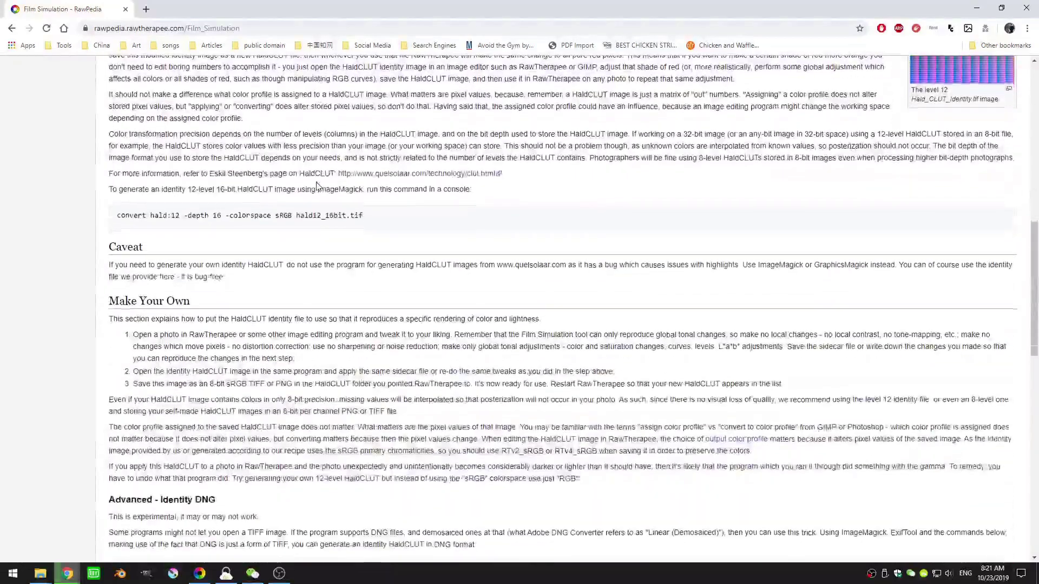
scroll(318, 187, down, 2)
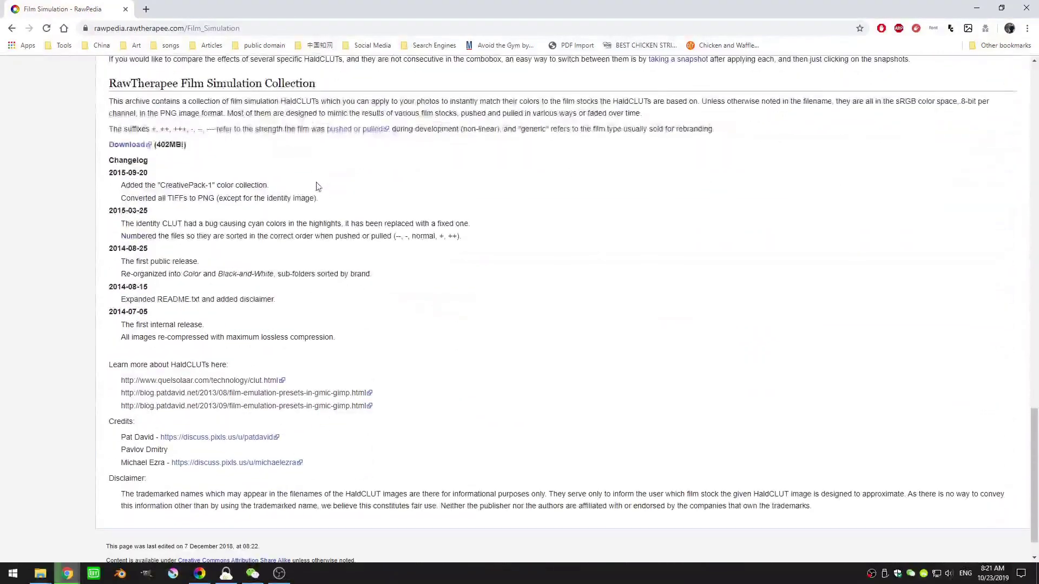
scroll(318, 186, up, 2)
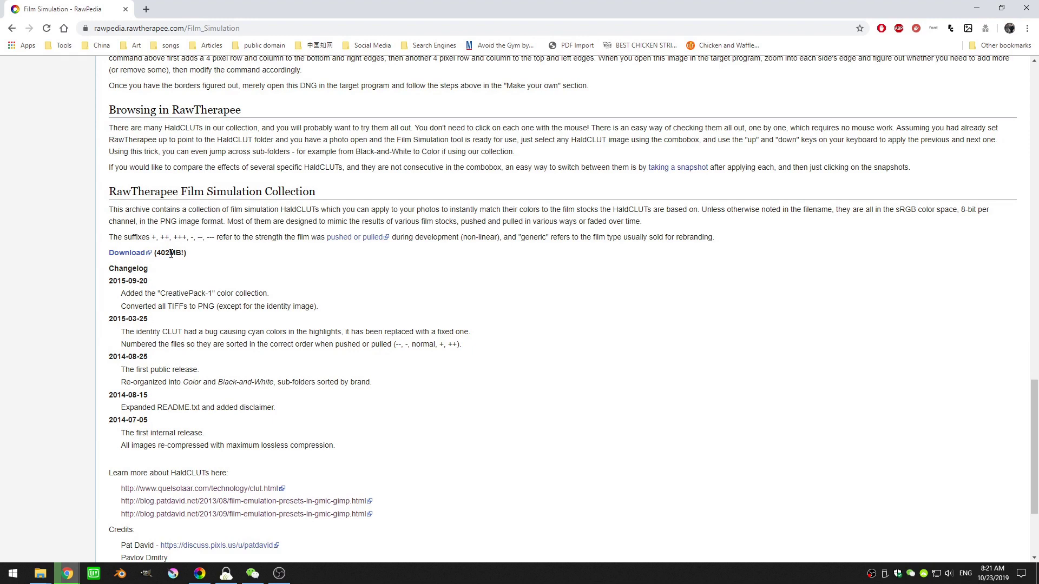
Switch to the Pictures File Explorer window and open the HaldCLUT folder.
click(41, 576)
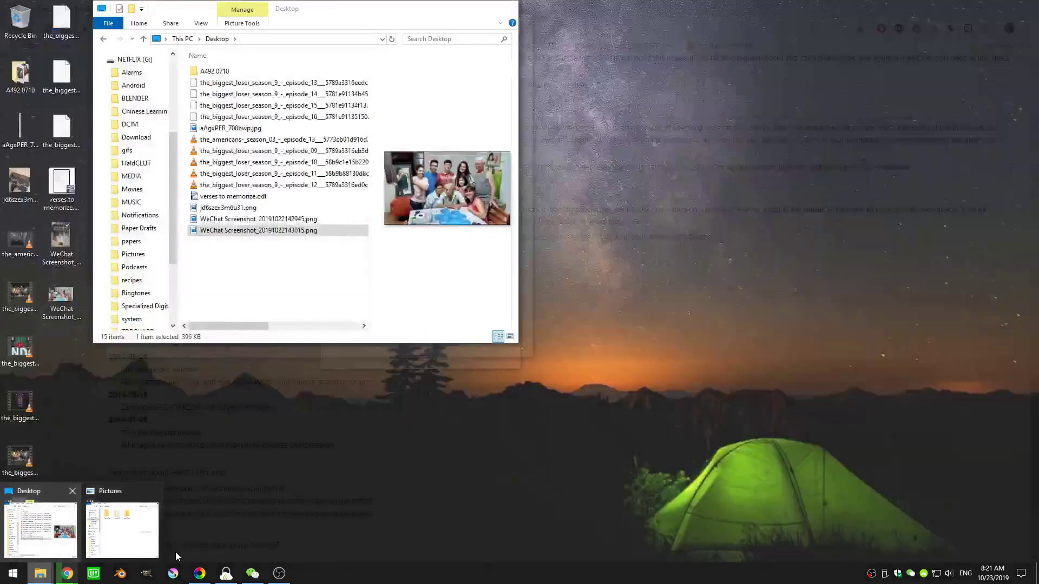
click(122, 528)
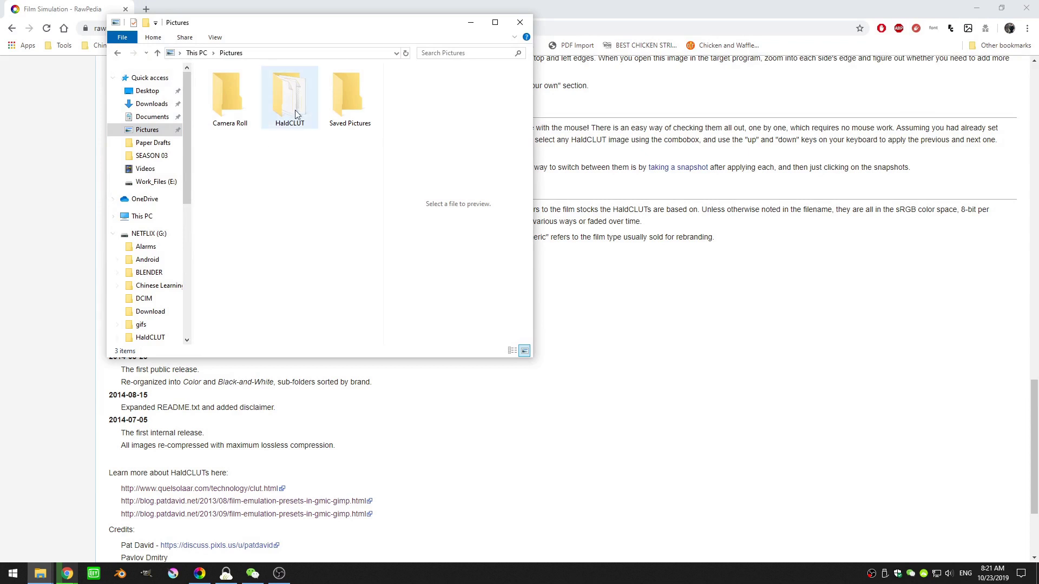
mouse_move(279, 131)
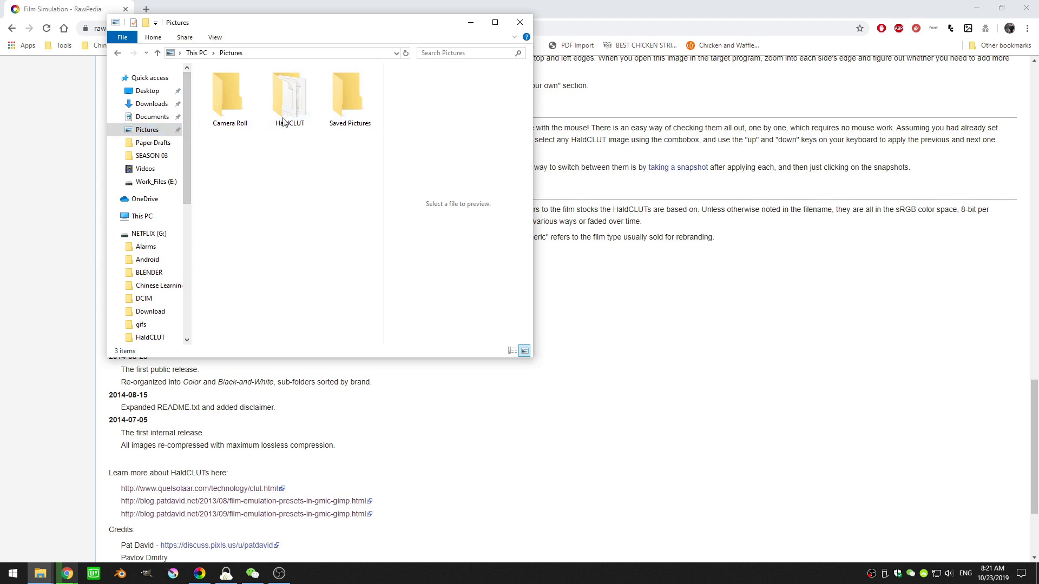
mouse_move(284, 102)
double_click(288, 86)
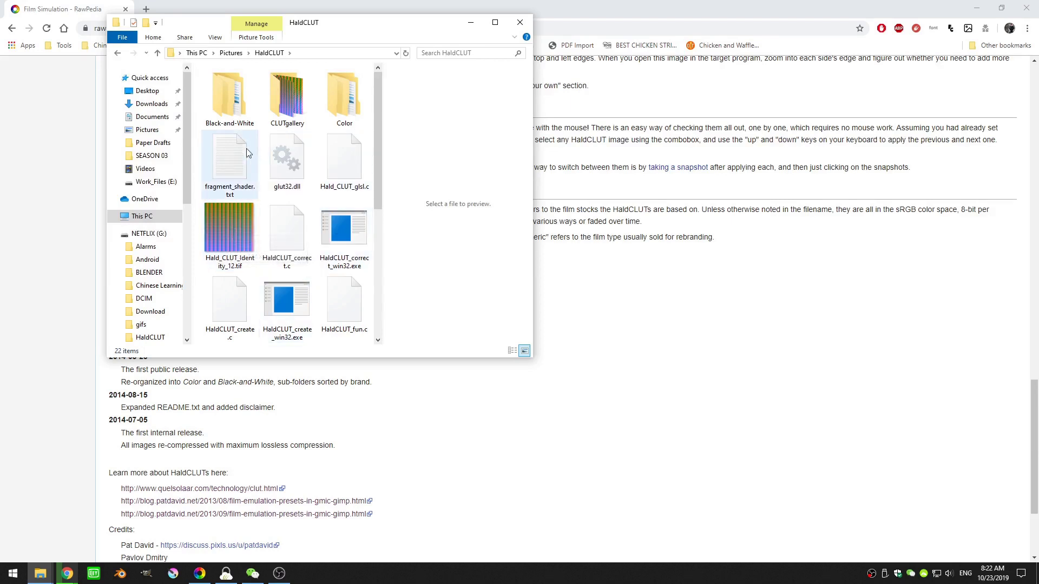
Open Hald_CLUT_Identity_12.tif in Windows Photo Viewer, look at the pattern, then close the viewer.
double_click(229, 223)
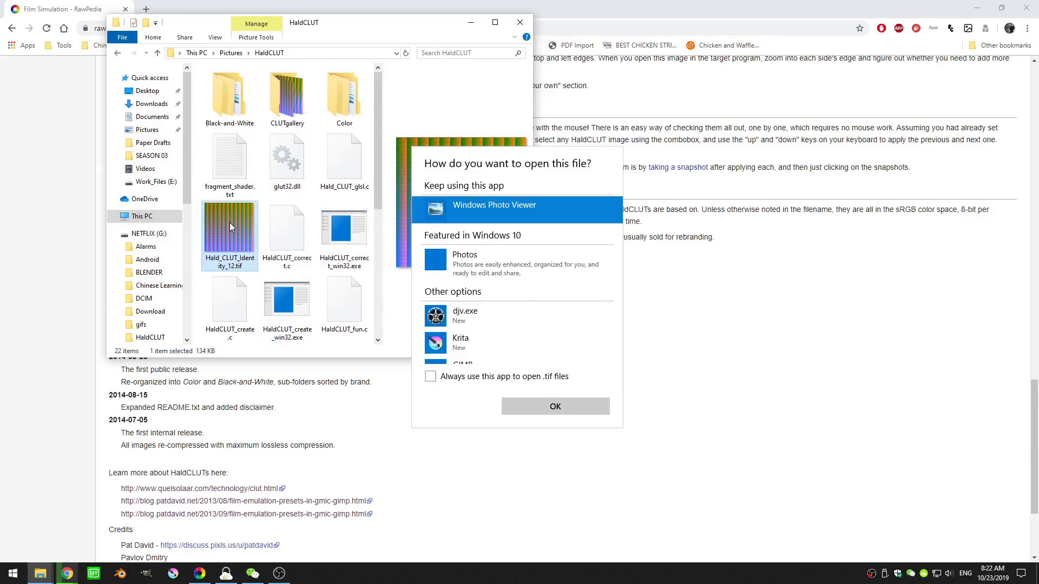
click(514, 403)
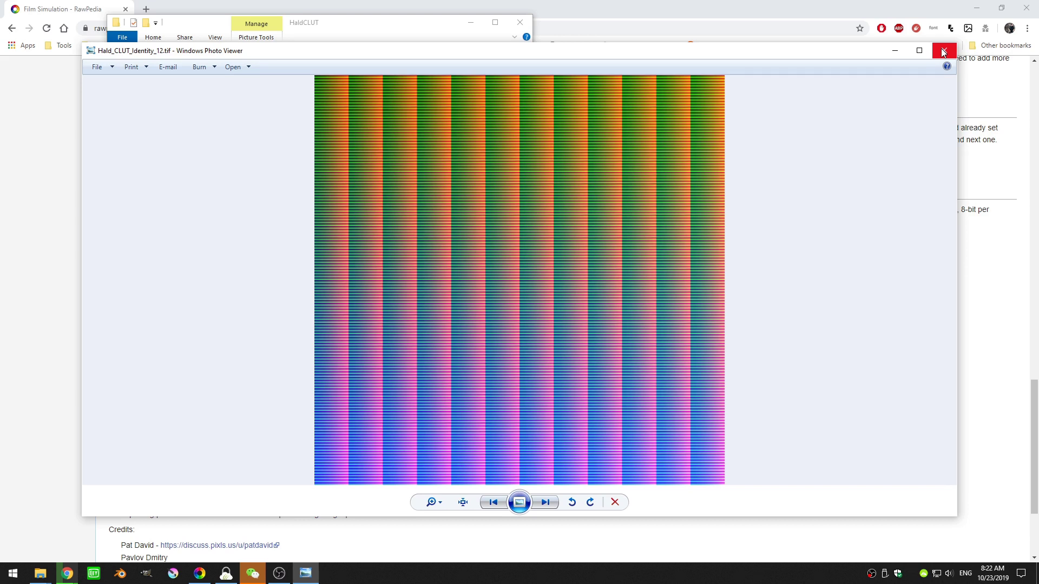
click(943, 51)
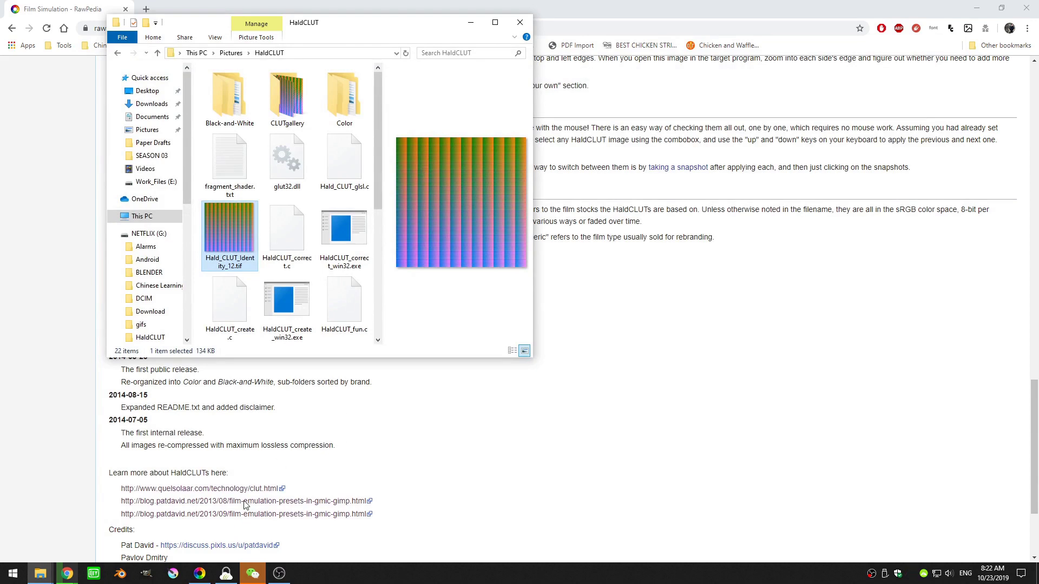
Bring RawTherapee to the front, maximize it and browse the Exposure, Detail, Color, Advanced and Transform tool tabs.
click(200, 573)
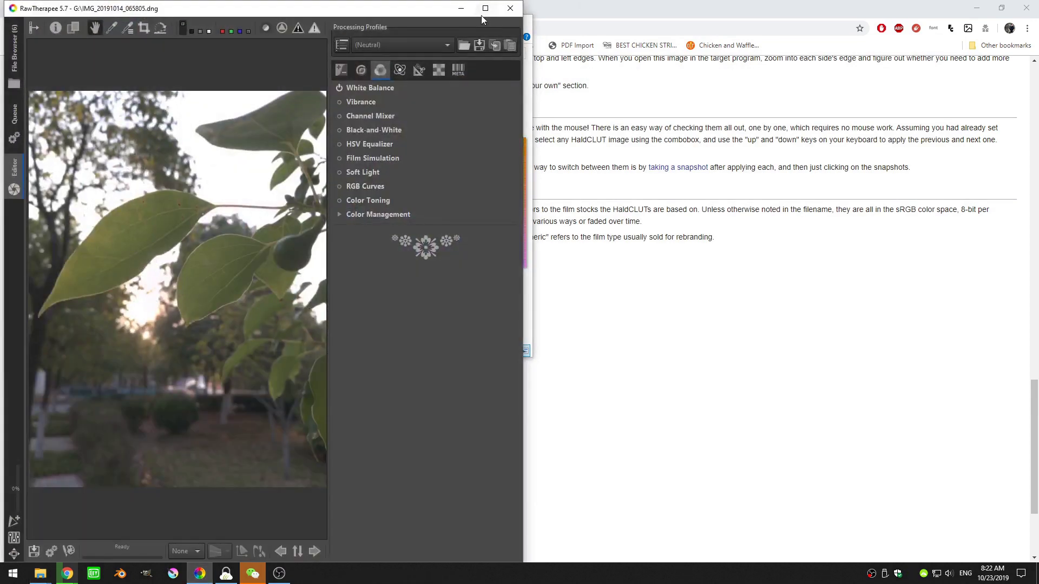
click(483, 9)
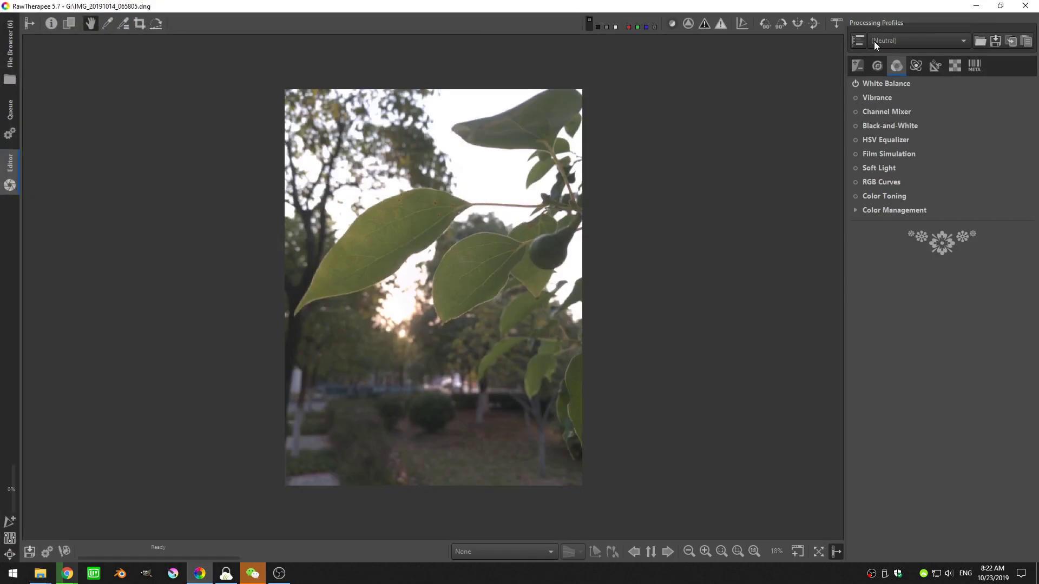
click(857, 65)
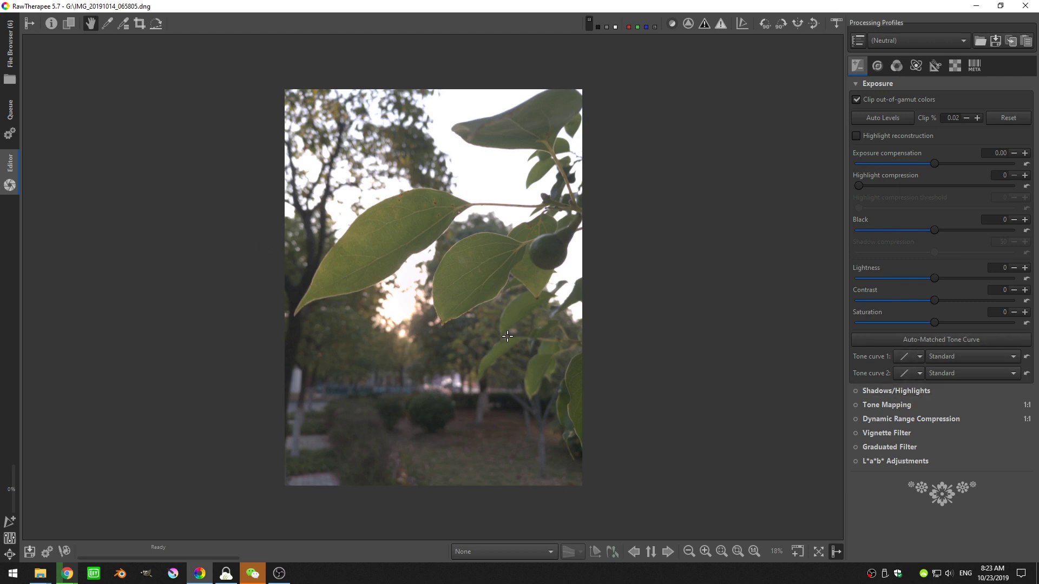
click(875, 83)
click(877, 70)
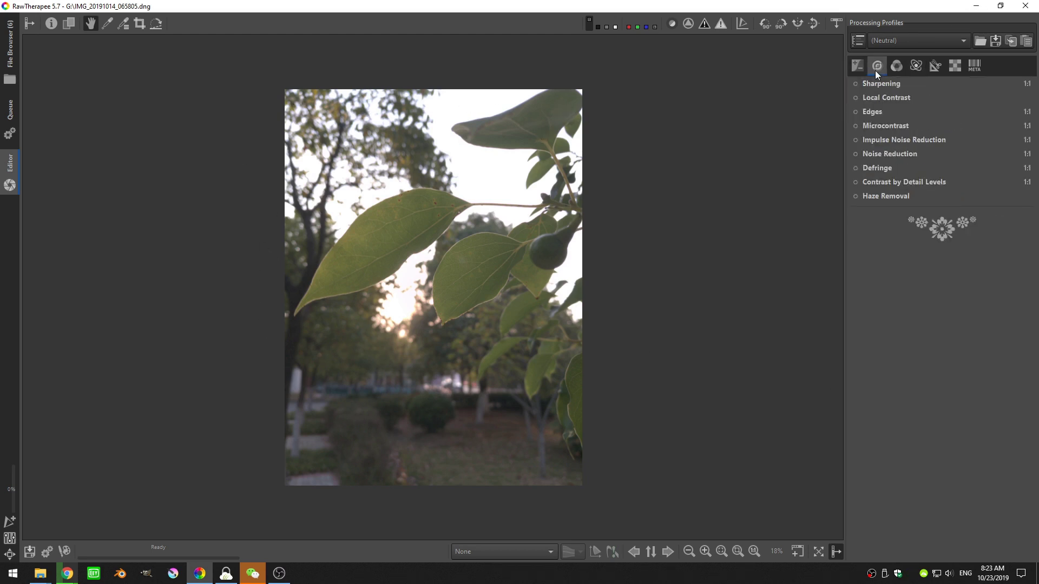
click(897, 66)
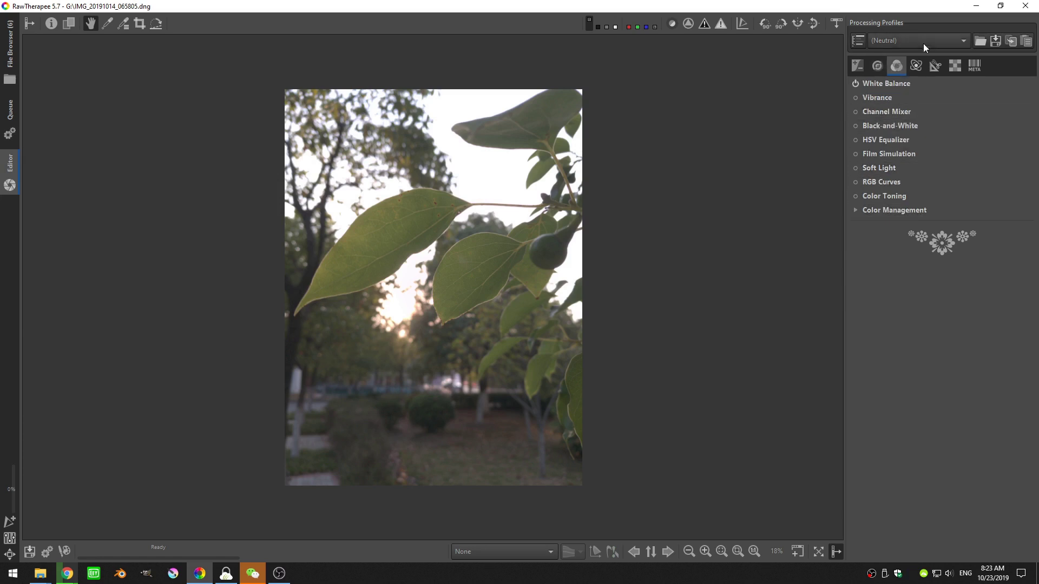
click(916, 65)
click(936, 66)
click(859, 66)
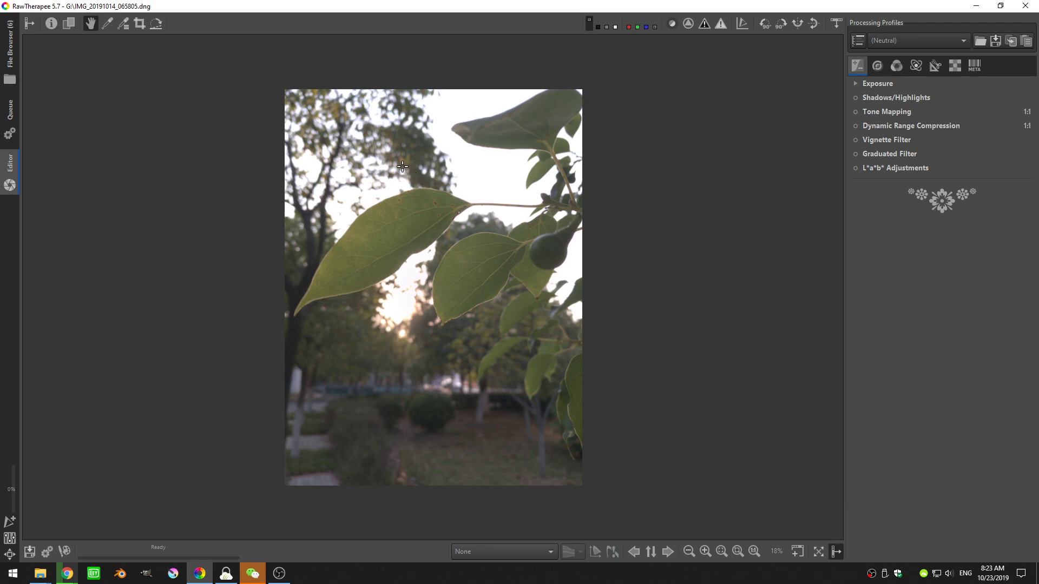
On the Color tab, expand Film Simulation and view its profile list without choosing one.
click(898, 67)
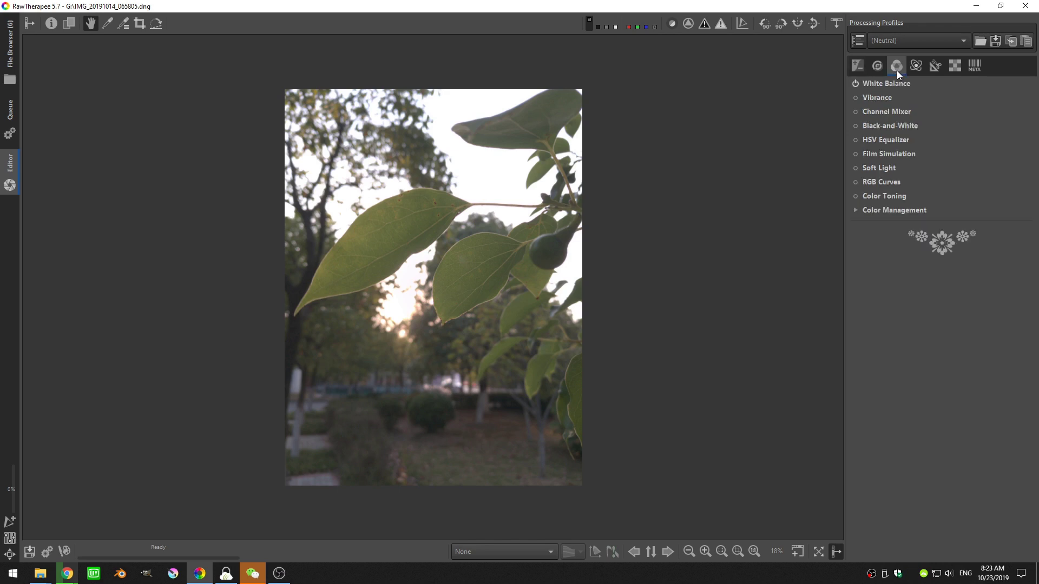
click(878, 154)
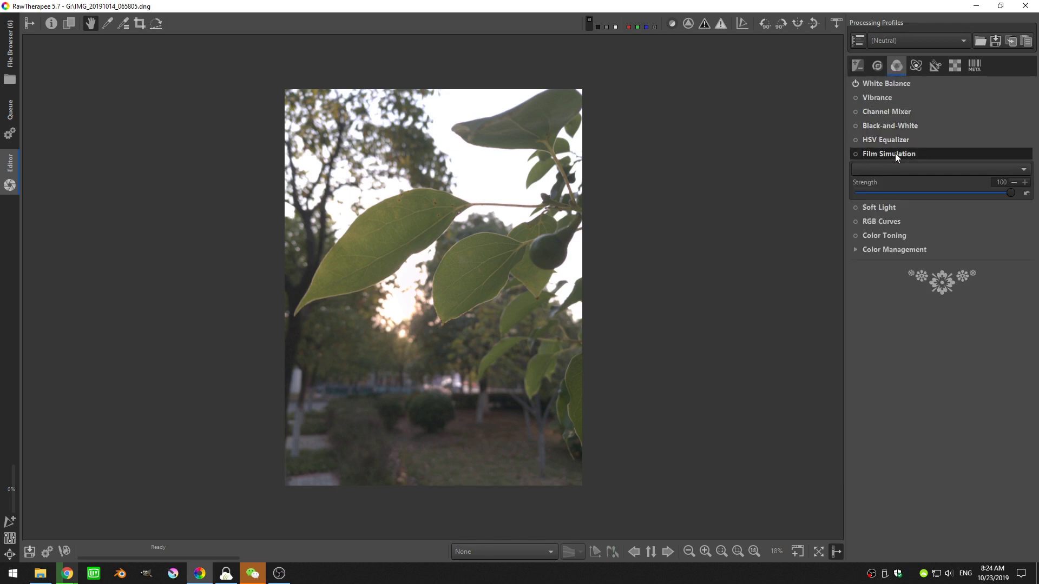
click(875, 170)
mouse_move(874, 169)
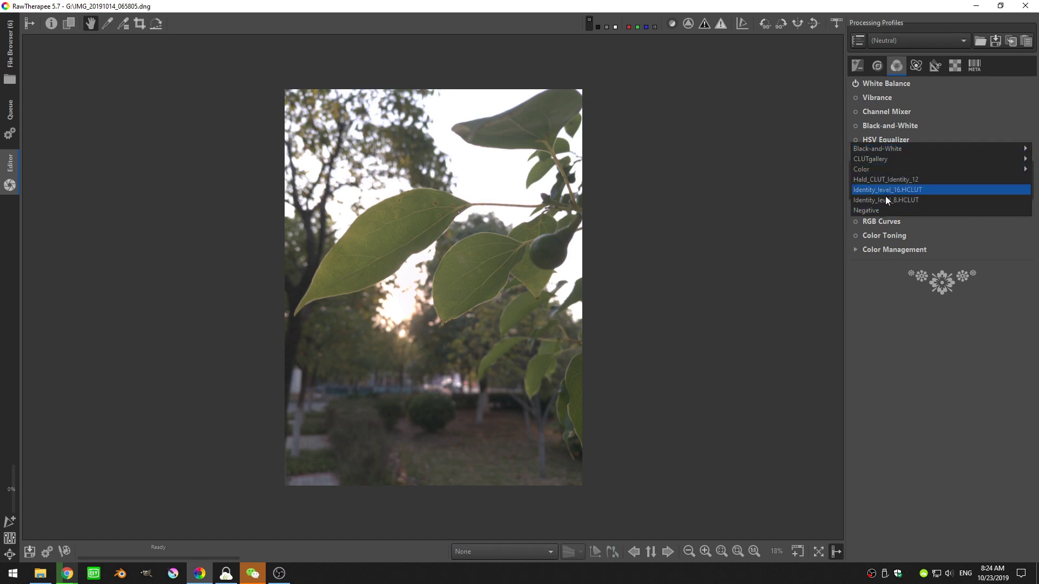
click(909, 334)
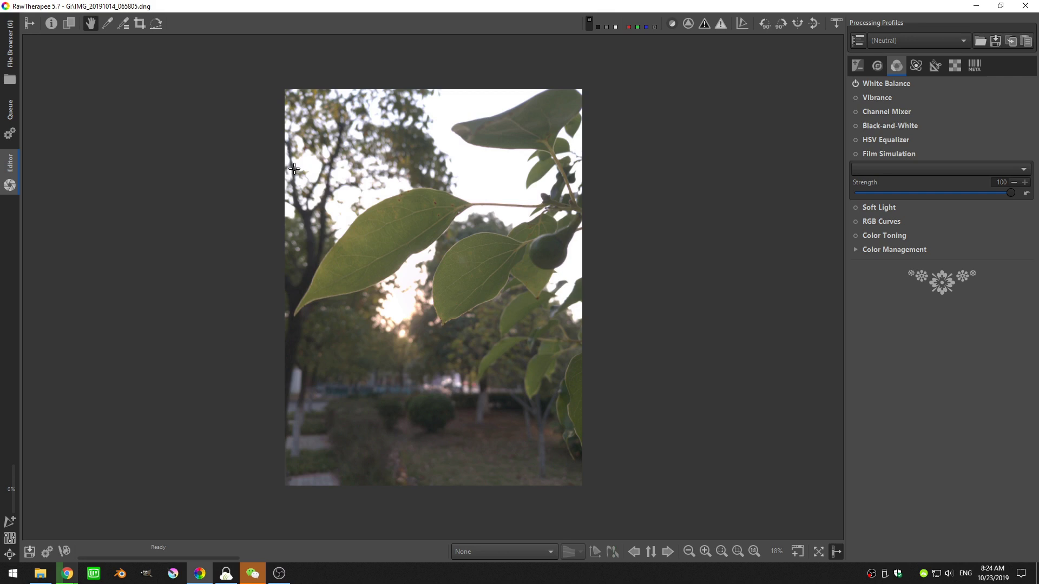
click(10, 539)
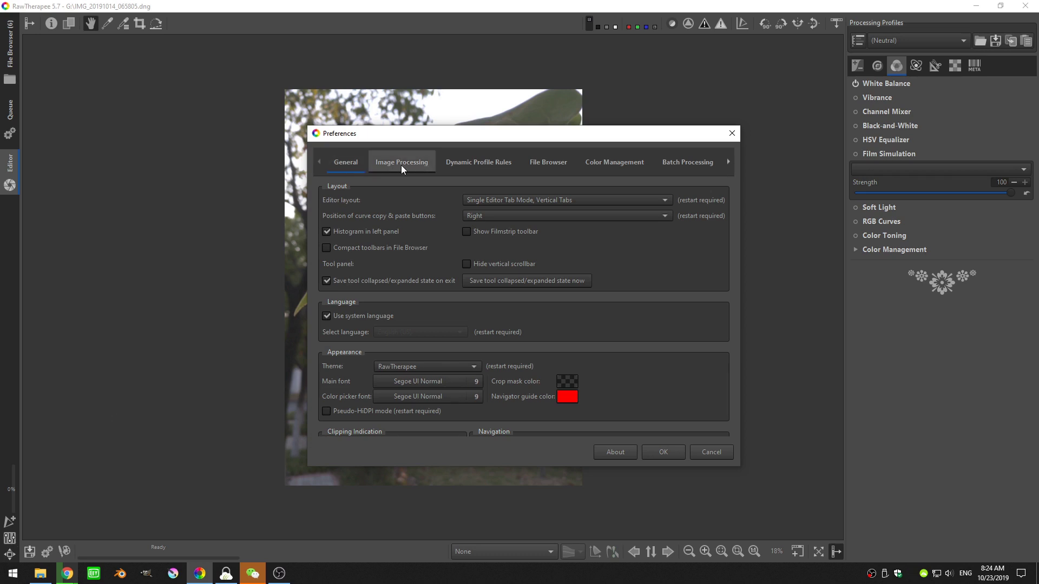
click(401, 164)
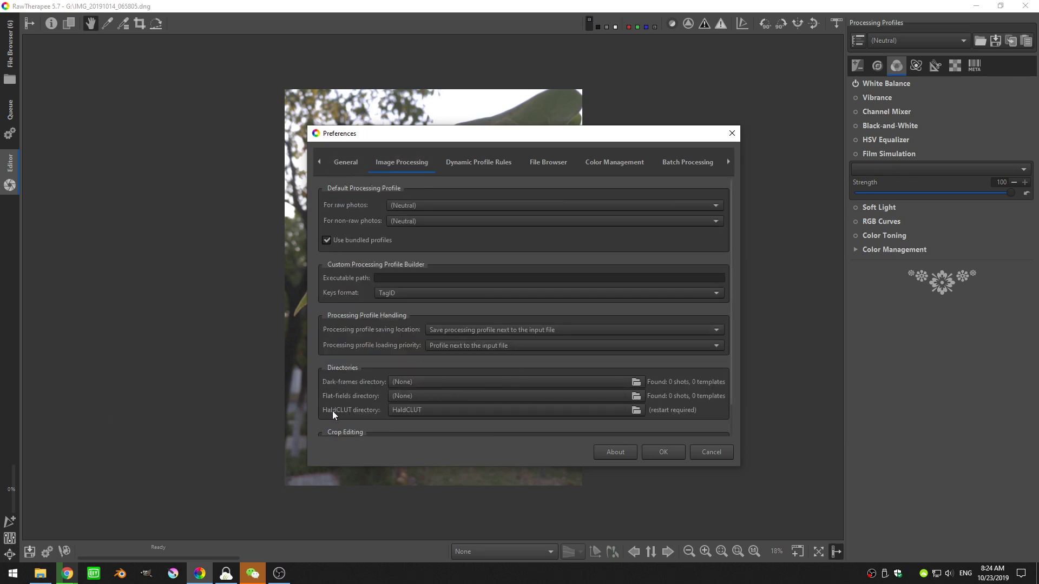
click(636, 411)
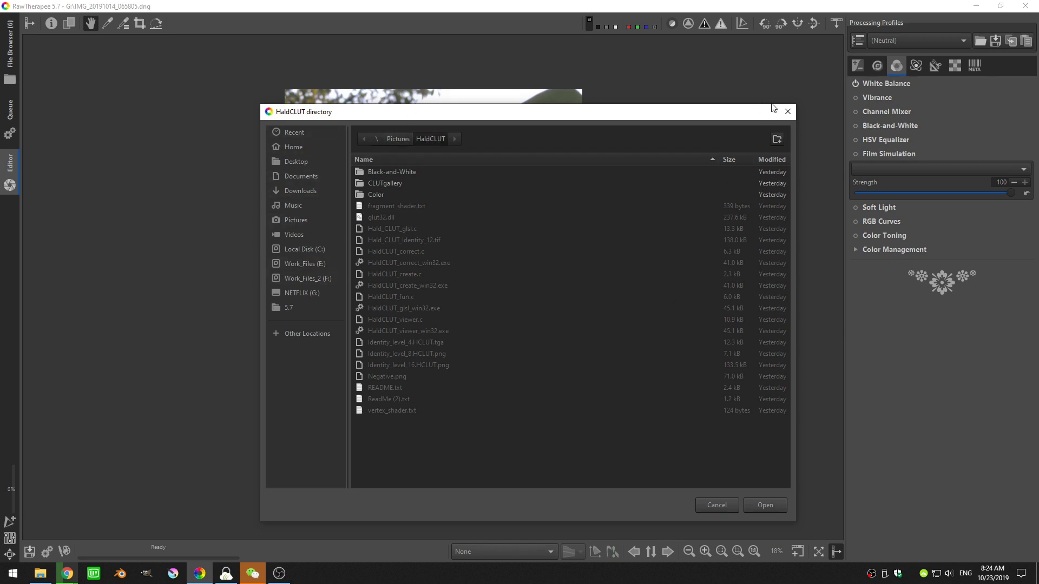
click(788, 112)
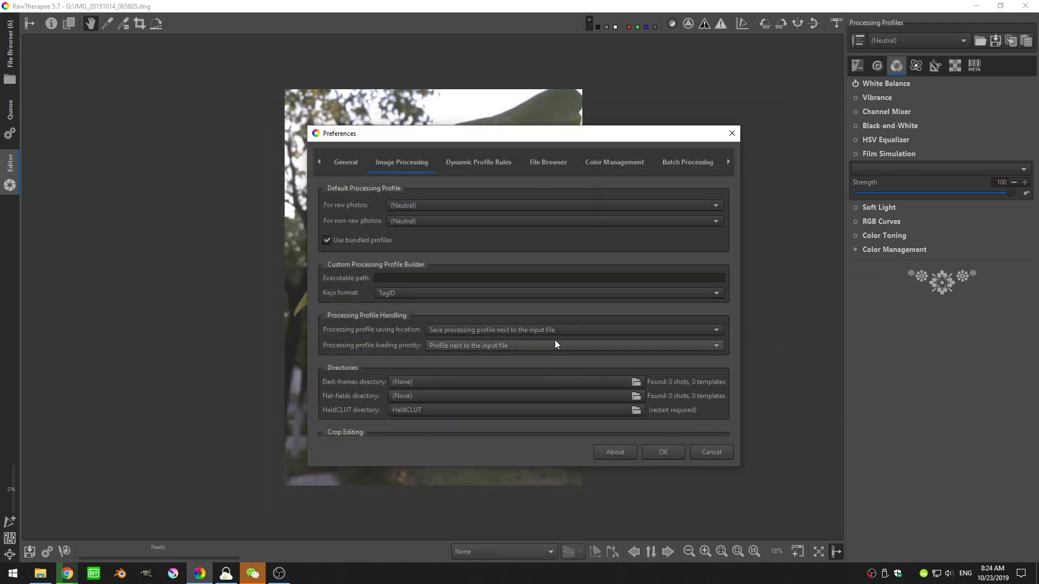
click(712, 453)
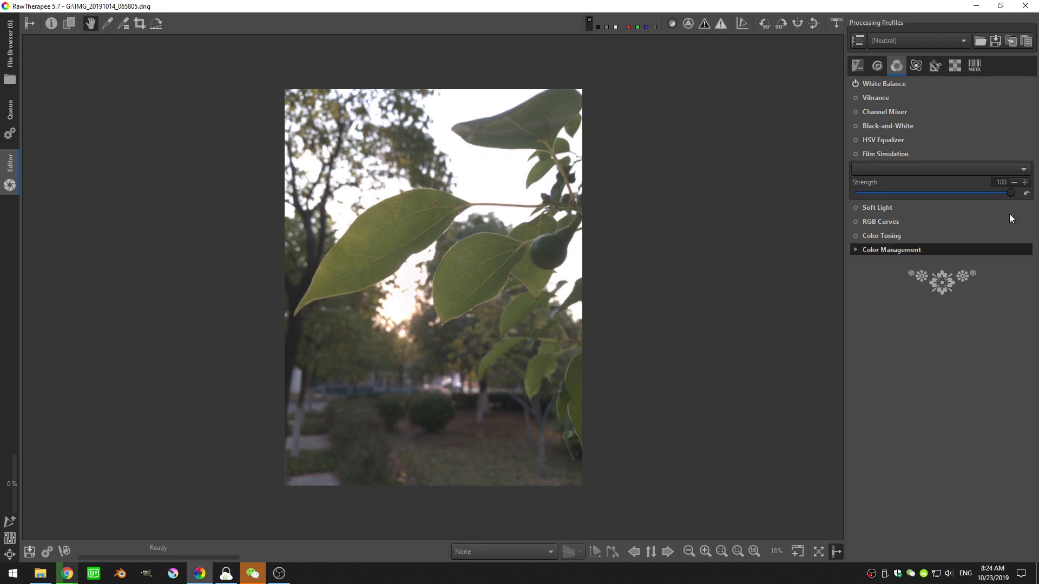
Enable Film Simulation and choose the Black-and-White > Kodak > Kodak TMAX 3200 5 ++ profile.
click(854, 155)
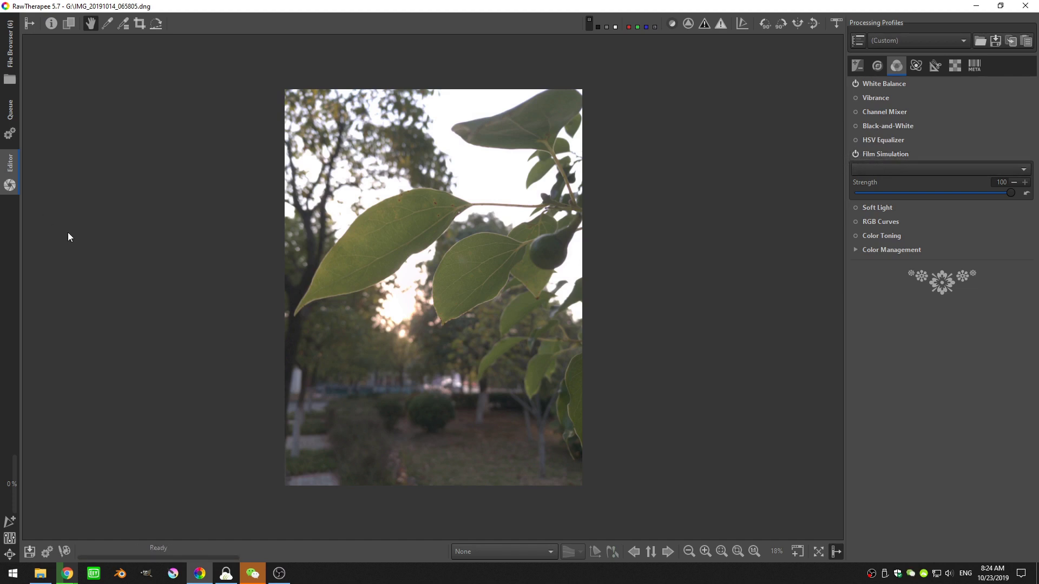
click(901, 169)
mouse_move(901, 168)
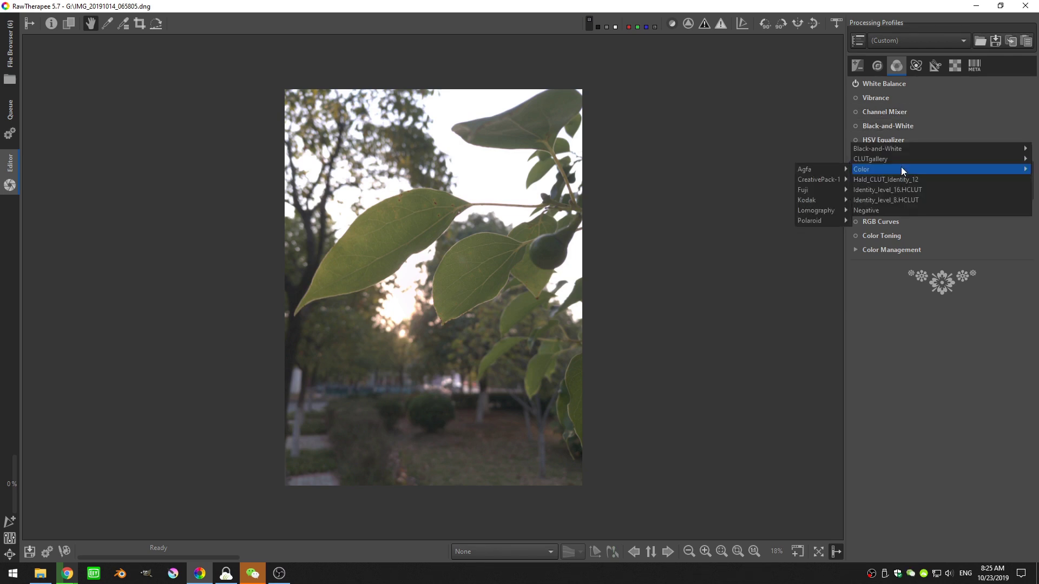
click(955, 381)
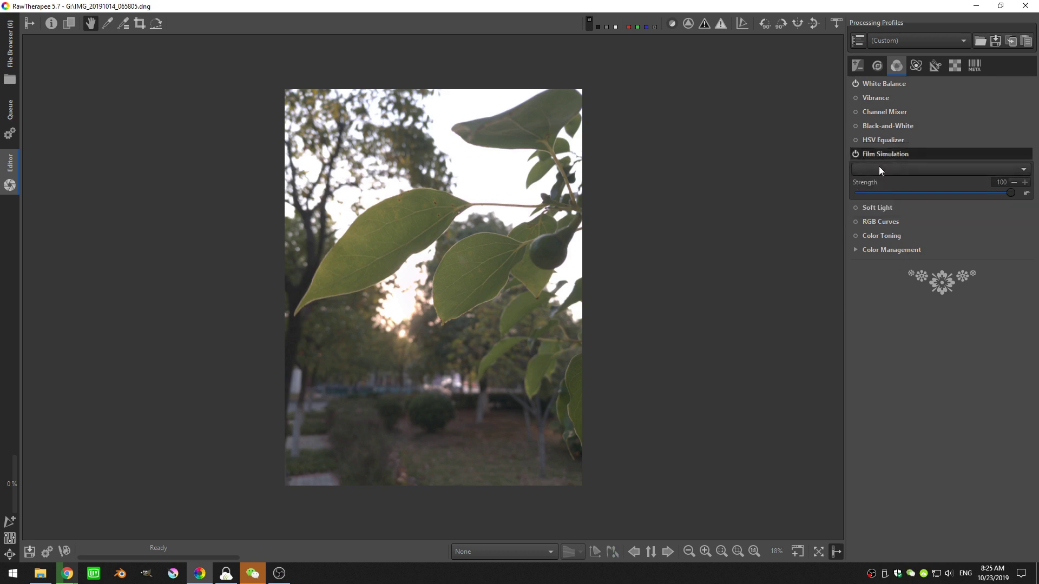
click(878, 166)
mouse_move(884, 150)
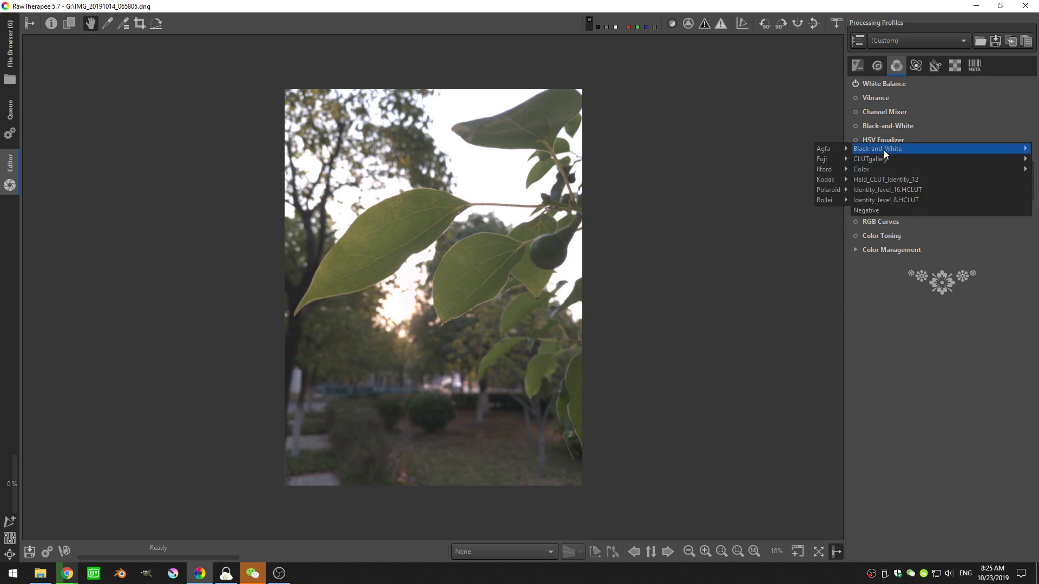
mouse_move(821, 151)
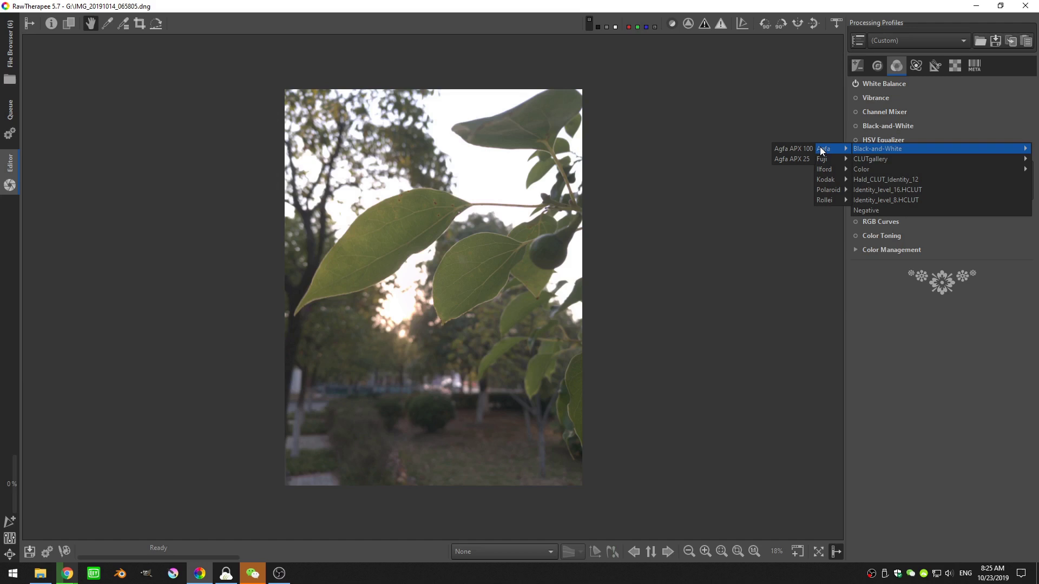
mouse_move(836, 182)
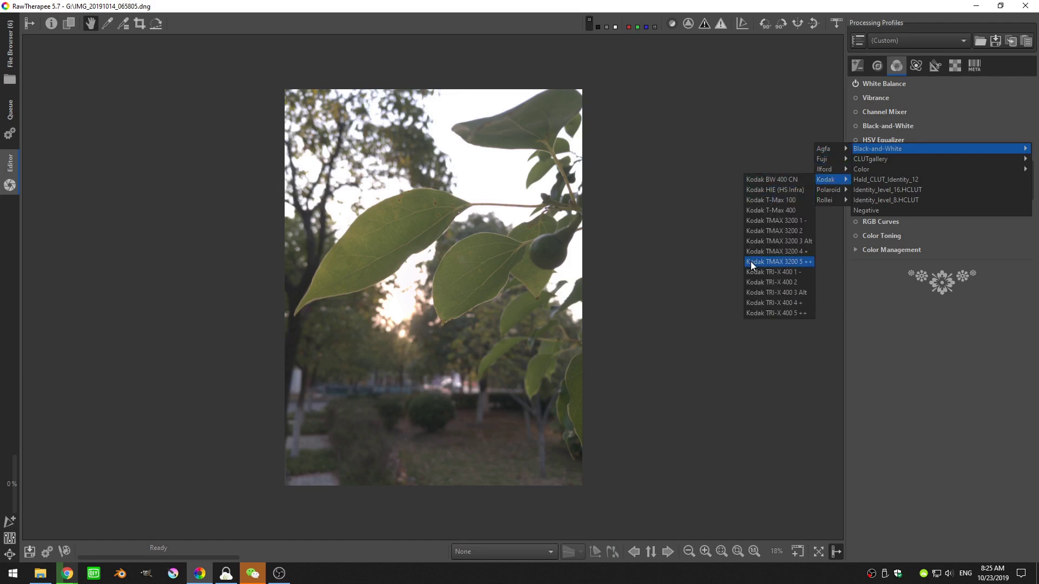
click(790, 264)
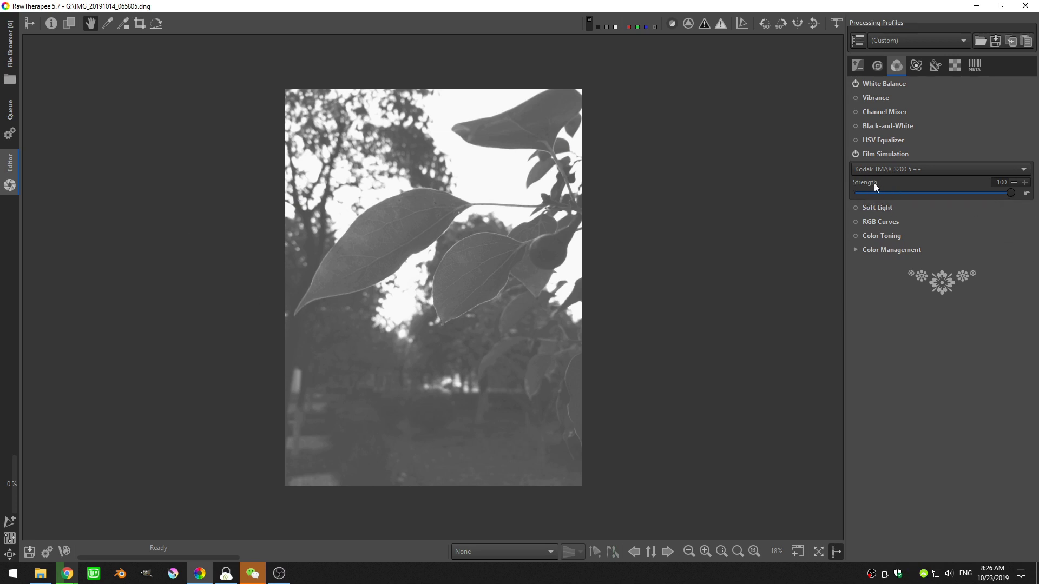
Try Strength 19, return it to 100, then switch the profile to Black-and-White > Polaroid > Polaroid 664.
click(885, 194)
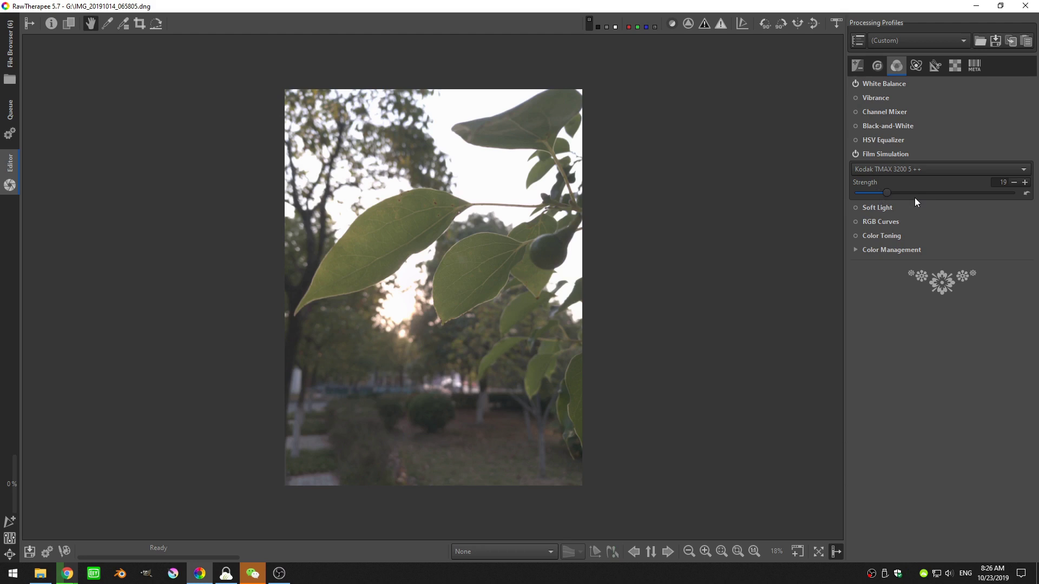
click(1025, 195)
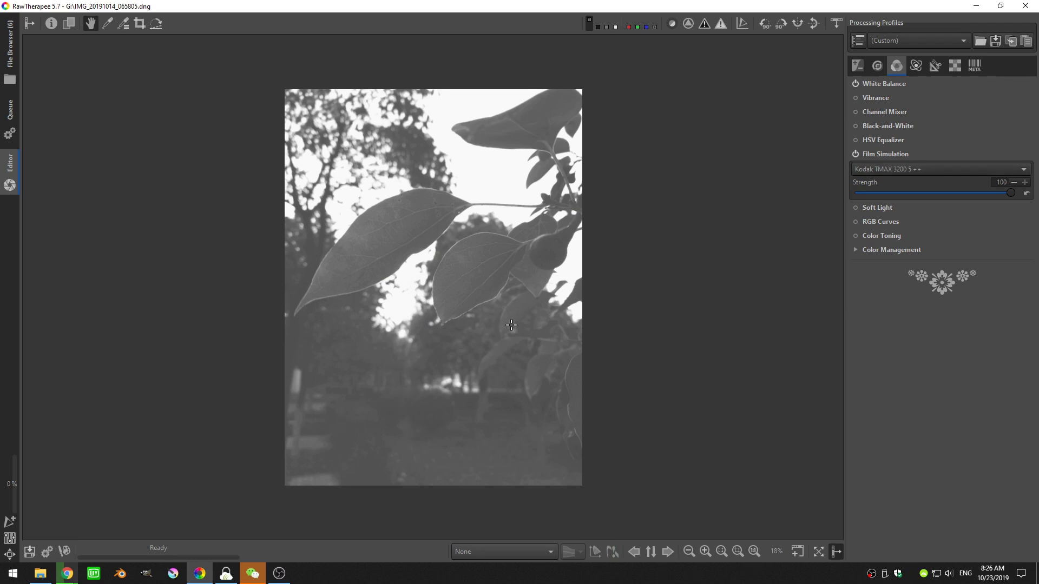
click(878, 168)
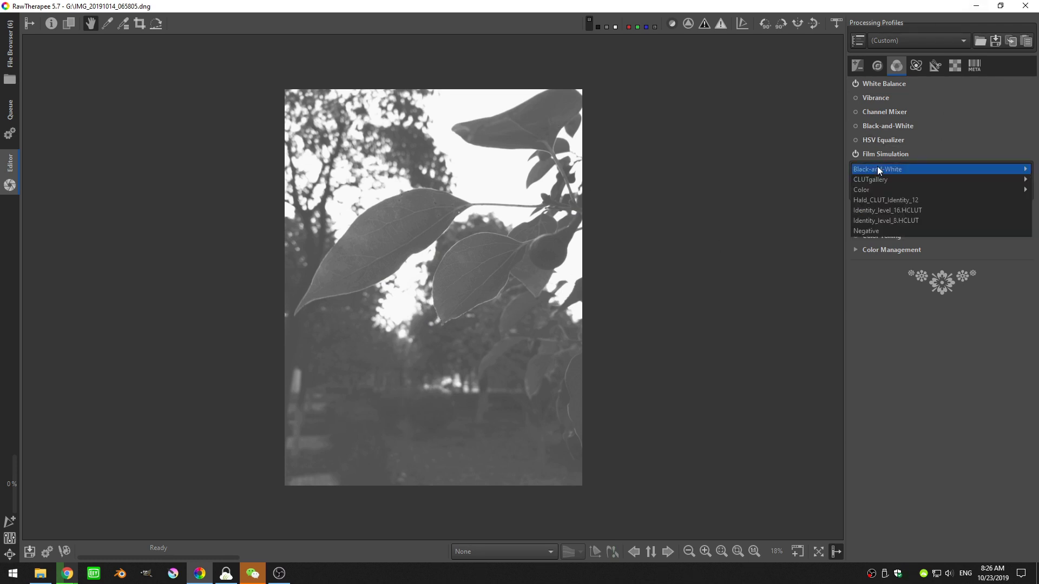
mouse_move(877, 167)
mouse_move(833, 209)
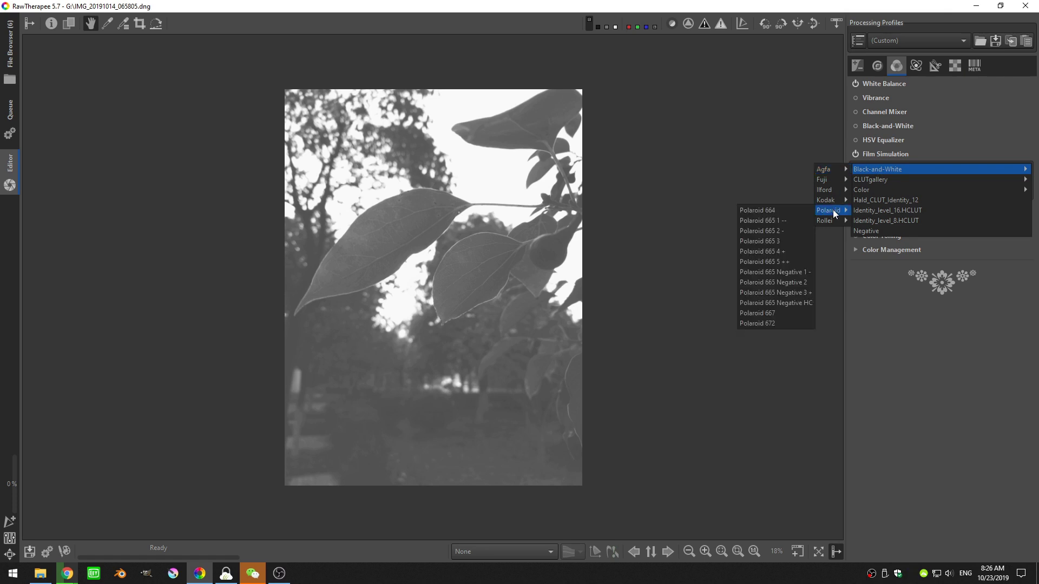
click(788, 209)
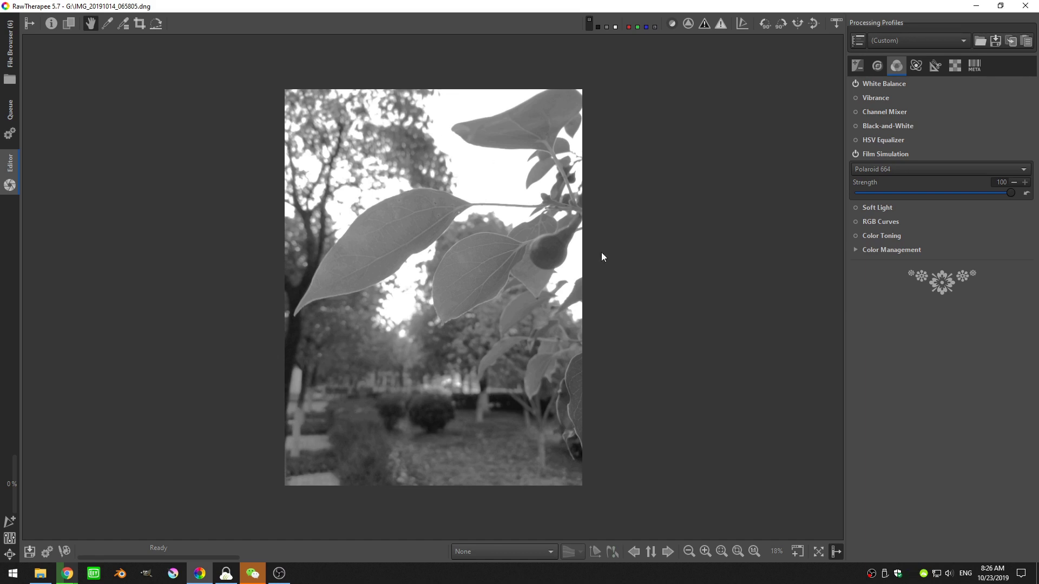
Change the film simulation profile to Color > Fuji > Fuji Provia 100F.
click(884, 169)
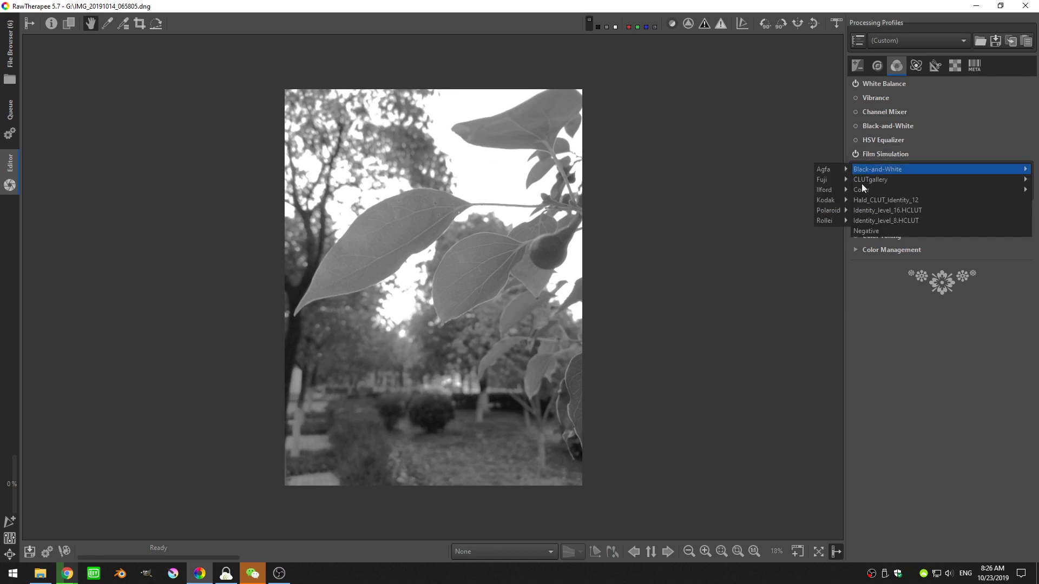
mouse_move(911, 171)
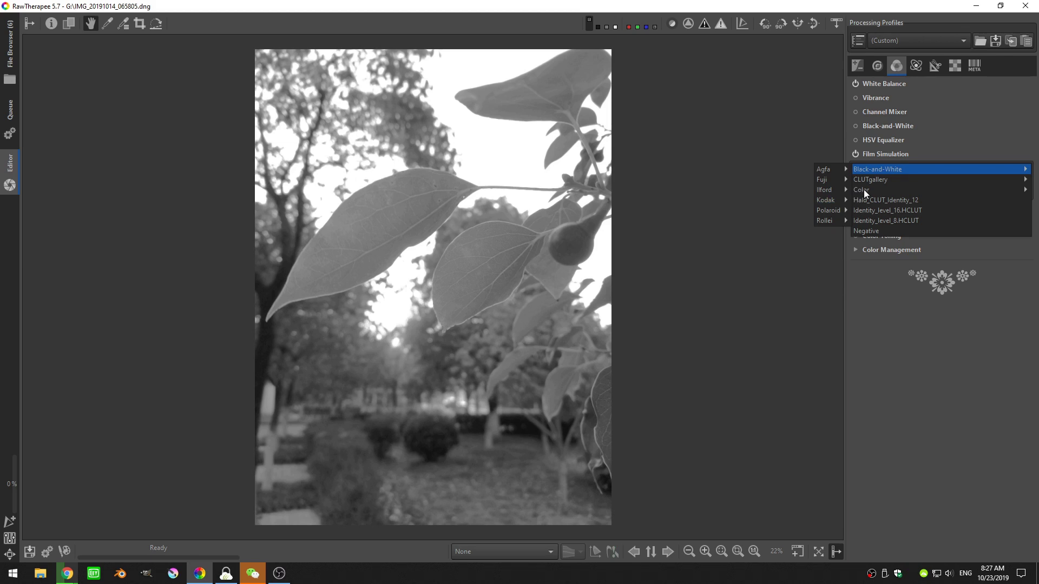
mouse_move(864, 190)
mouse_move(826, 214)
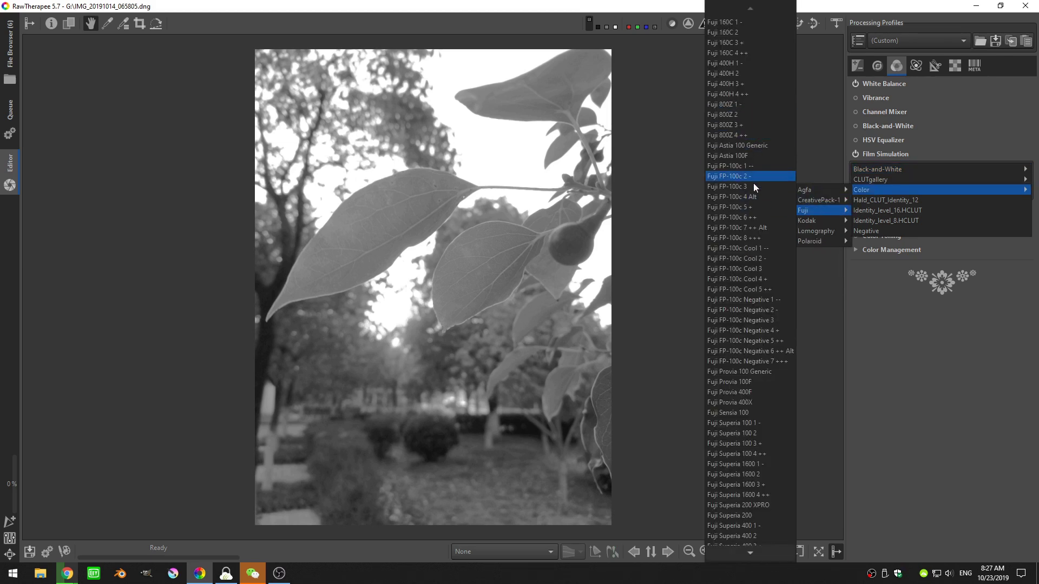
click(738, 382)
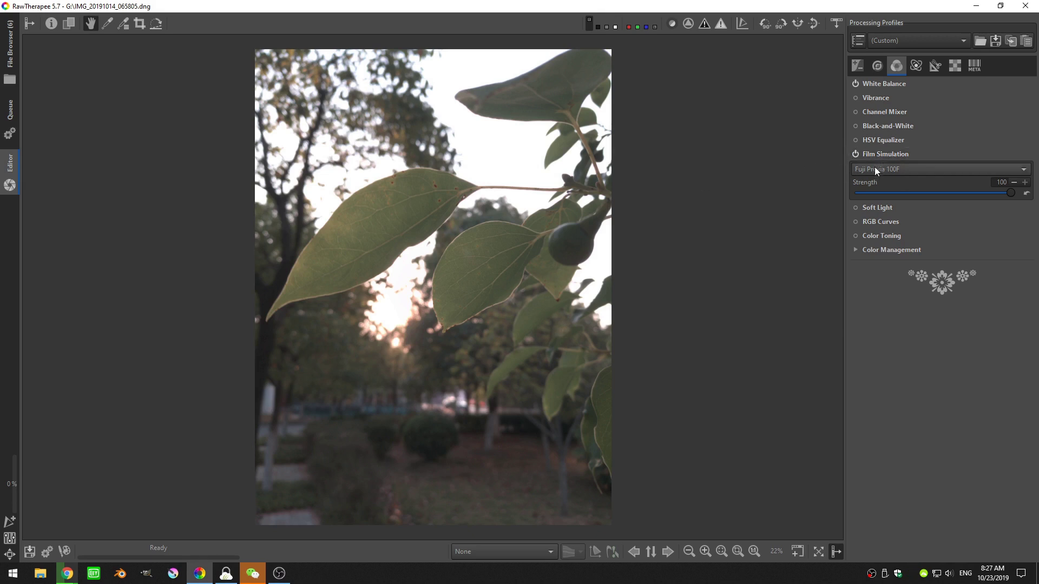
Toggle Film Simulation off and on to compare the Provia look with the original.
click(855, 153)
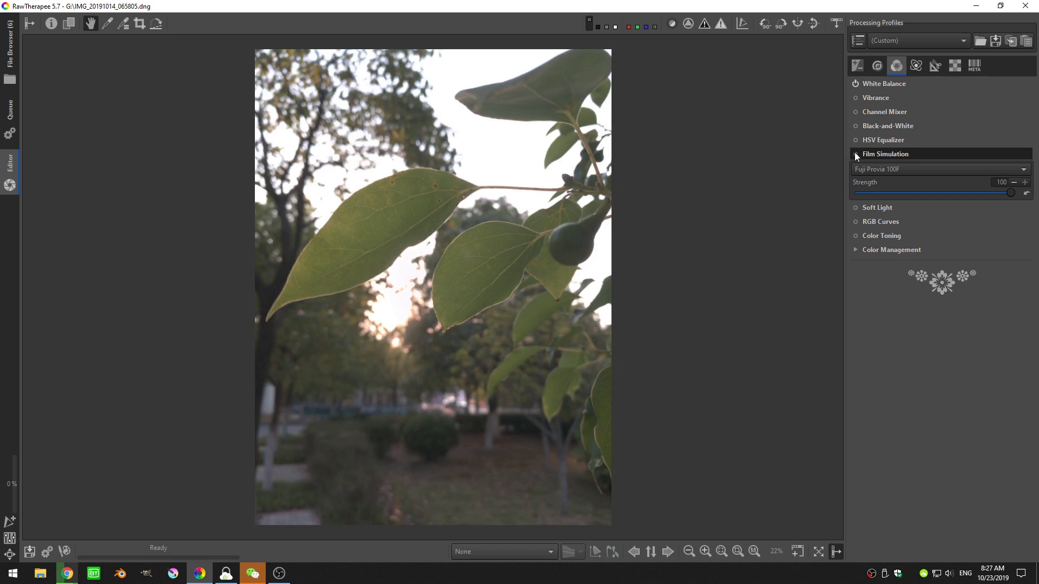
click(855, 153)
click(855, 153)
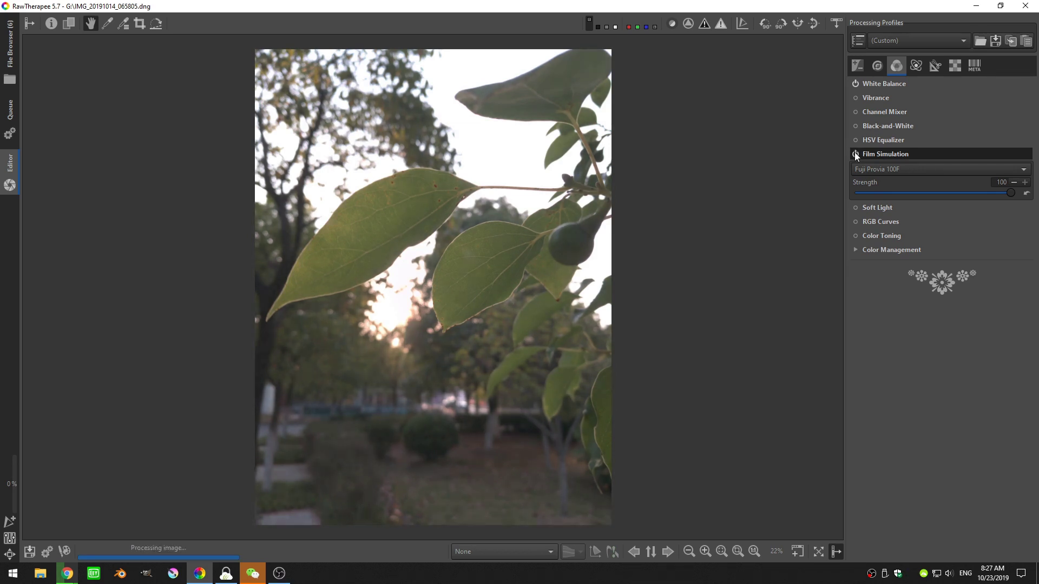
click(855, 153)
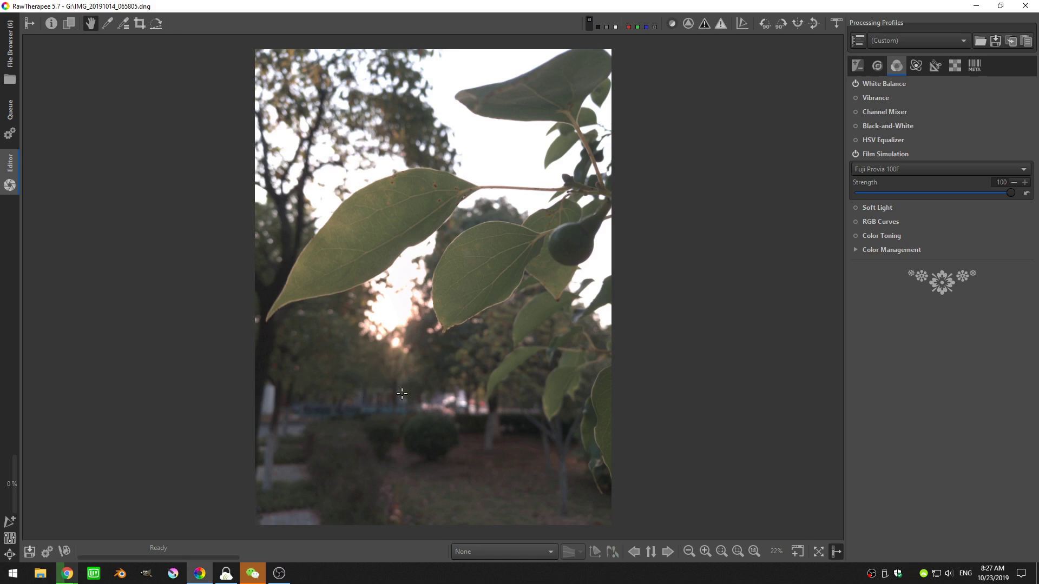
Try the Hald_CLUT_Identity_12, Identity_level_16.HCLUT and Negative presets, then settle on Identity_level_8.HCLUT.
click(891, 165)
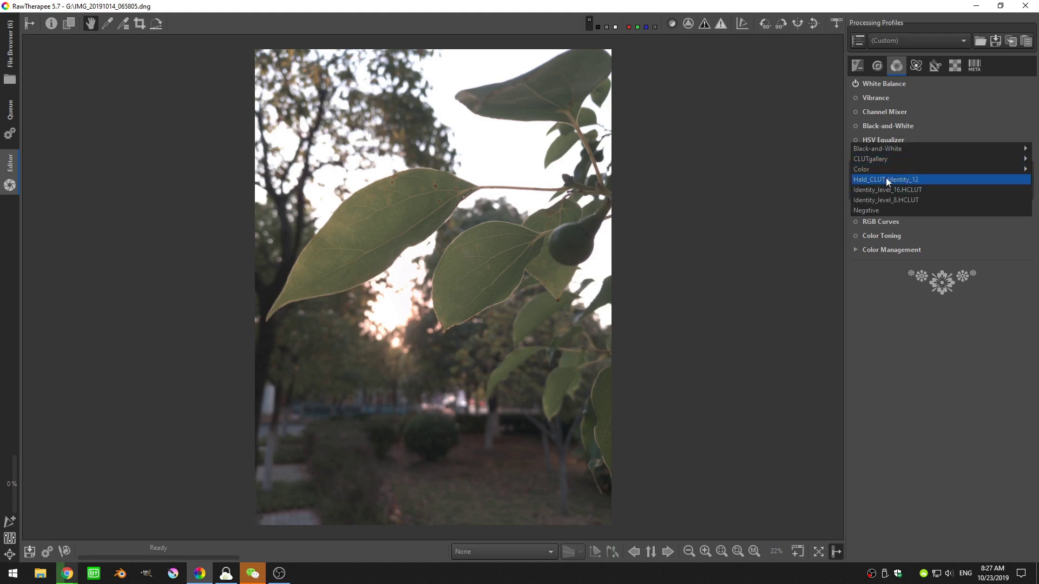
click(885, 180)
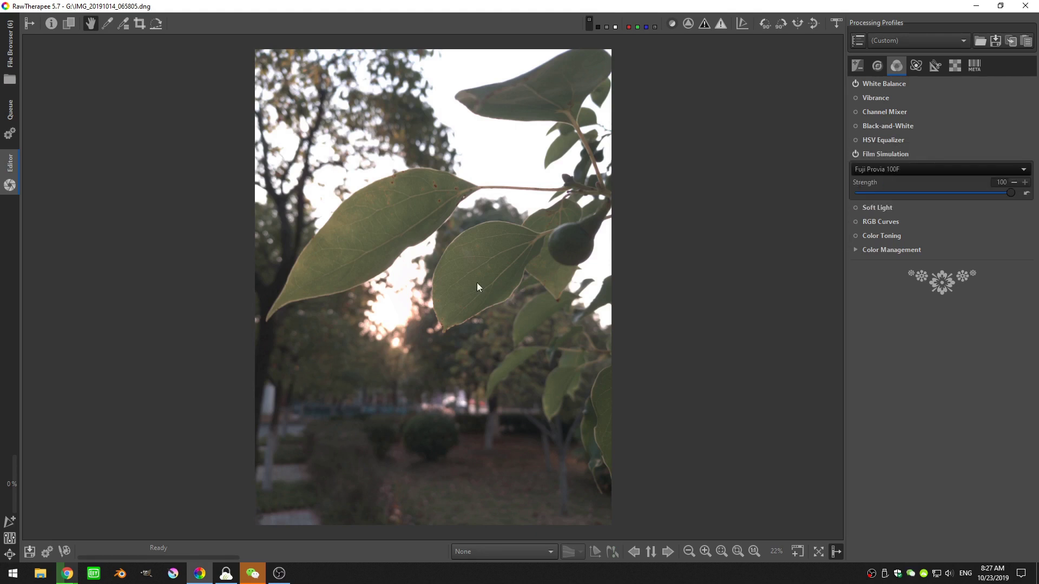
click(902, 170)
click(898, 183)
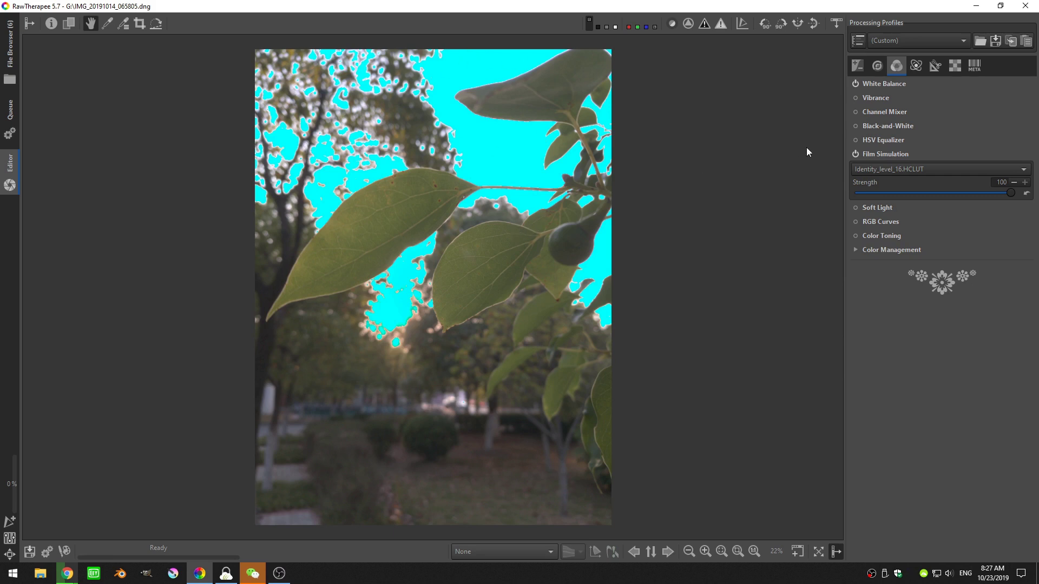
click(910, 170)
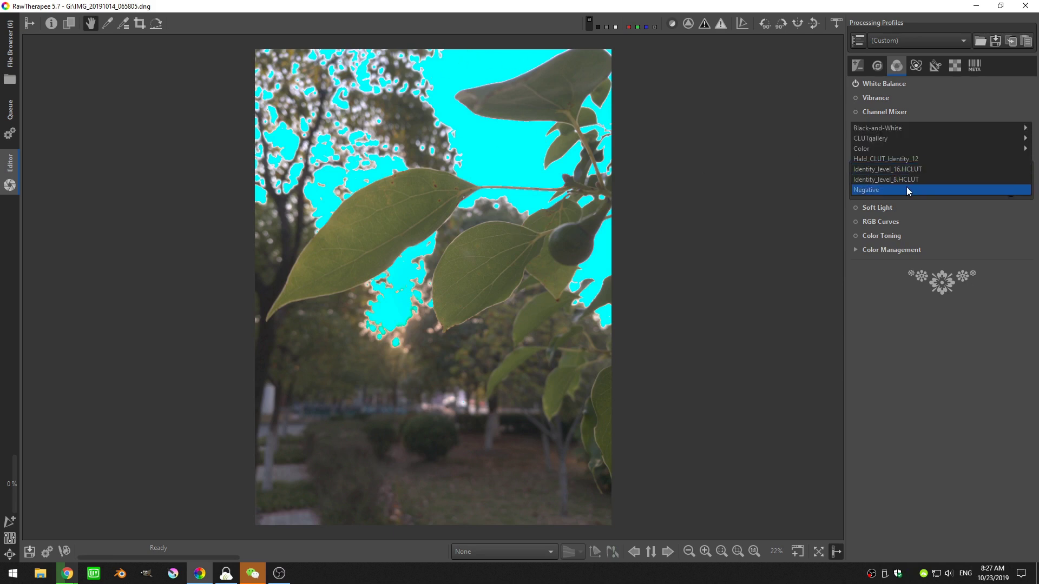
click(865, 190)
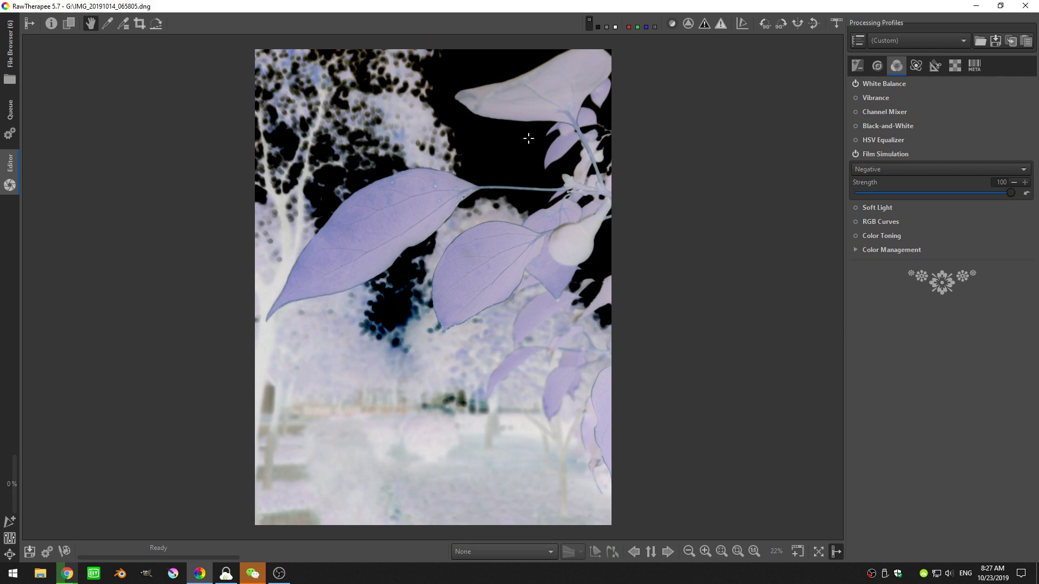
click(881, 168)
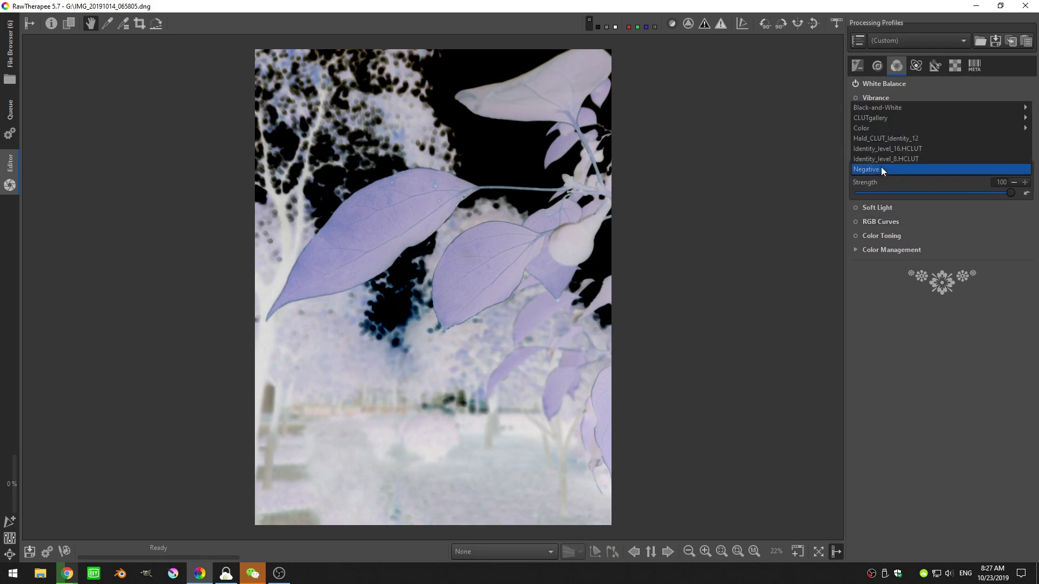
click(881, 167)
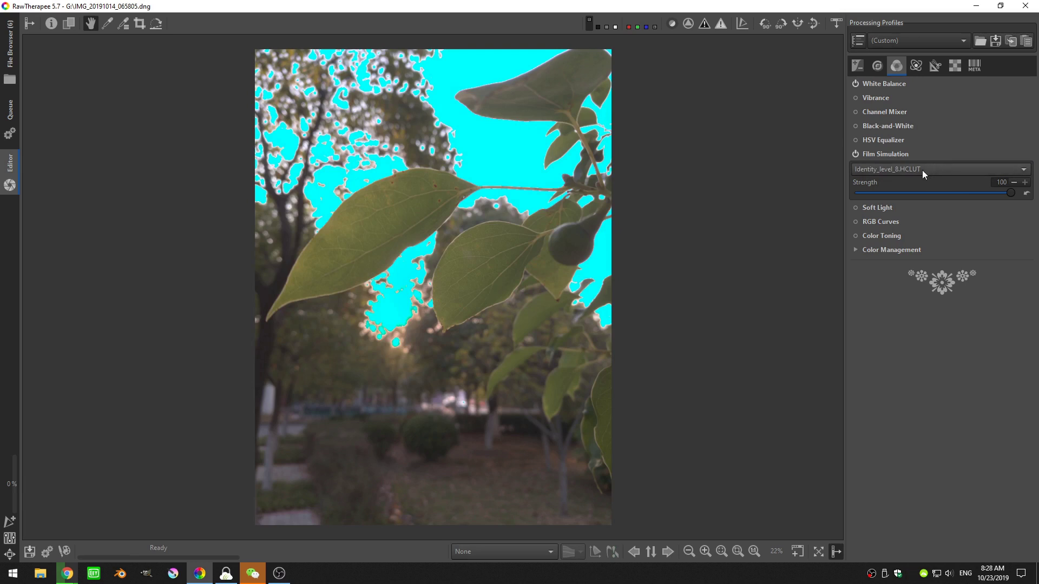
Choose Color > Polaroid > Polaroid Polachrome as the film simulation profile at strength 100.
click(922, 169)
mouse_move(861, 138)
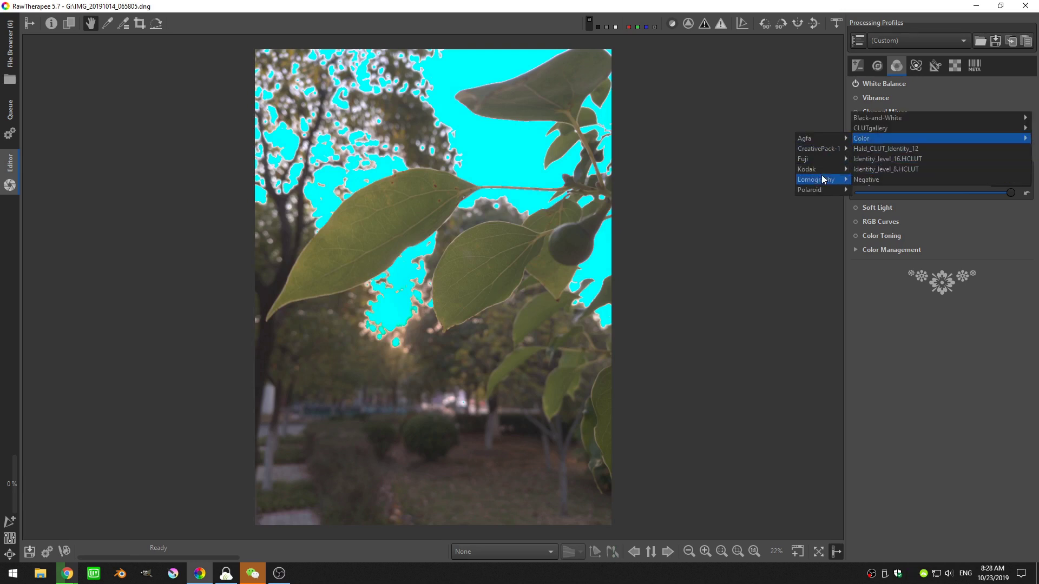
mouse_move(819, 187)
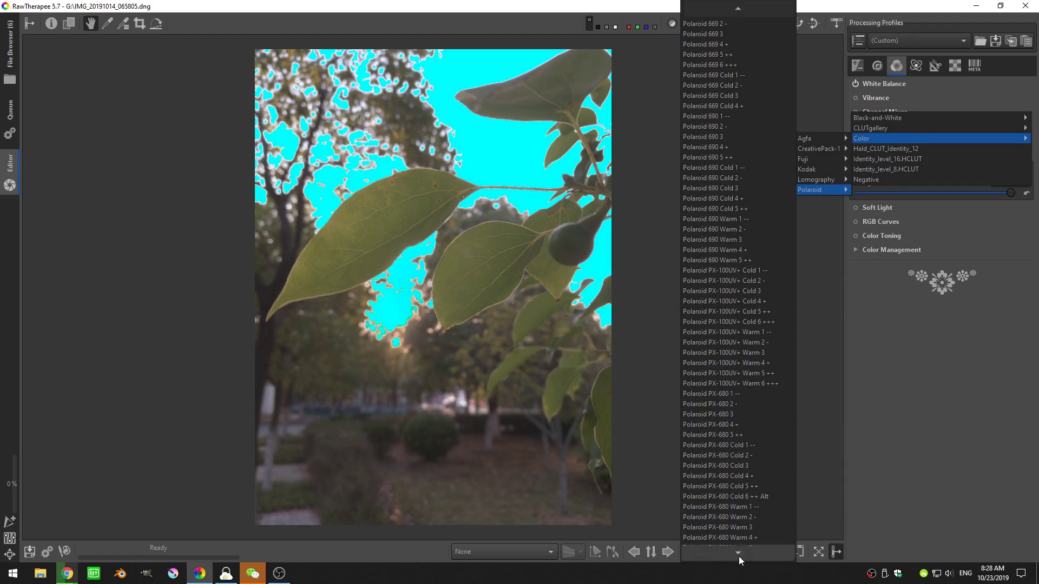
mouse_move(738, 556)
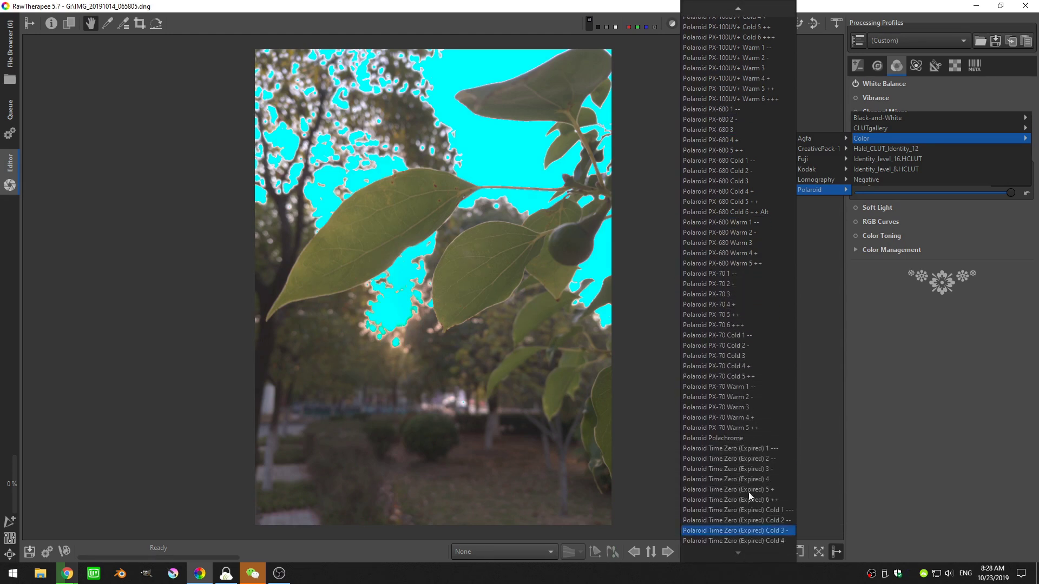
click(720, 439)
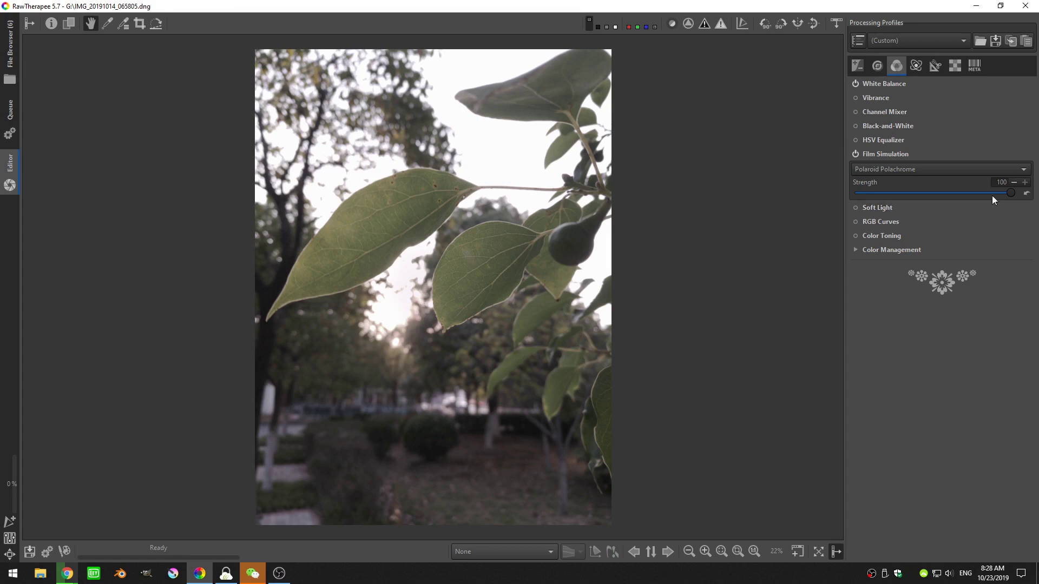
Raise the Exposure tab's Saturation slider to about 35.
click(863, 67)
click(872, 85)
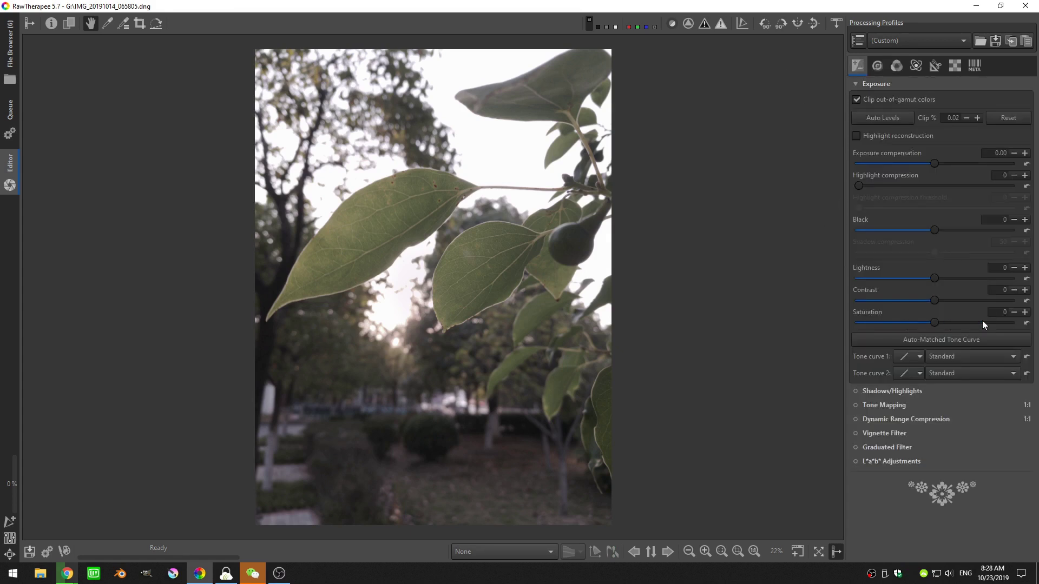
click(982, 322)
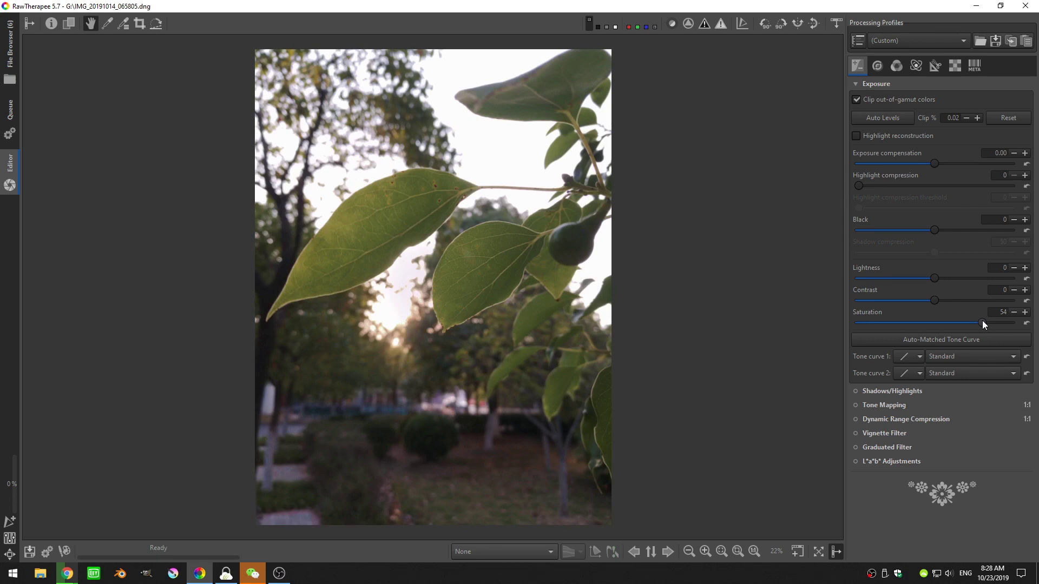
drag(982, 322, 956, 328)
Enable Vibrance on the Color tab and raise Pastel Tones to 42.
click(896, 66)
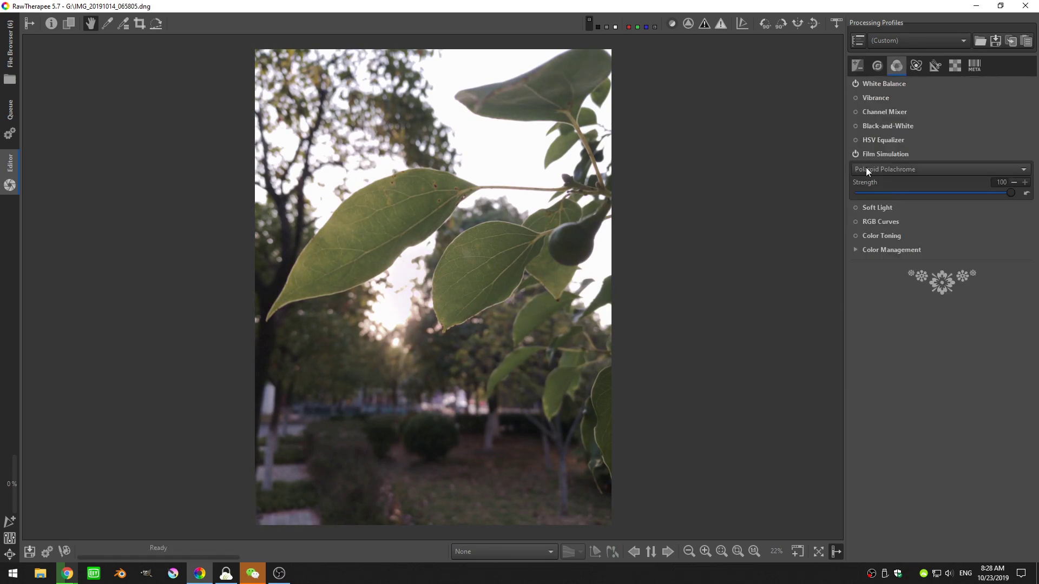
click(877, 98)
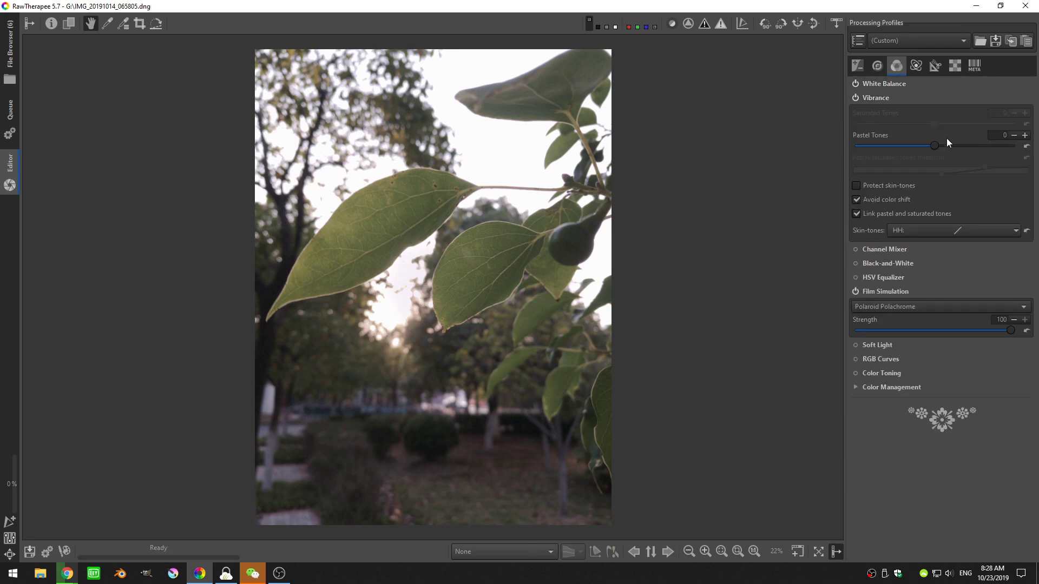
drag(958, 145, 959, 145)
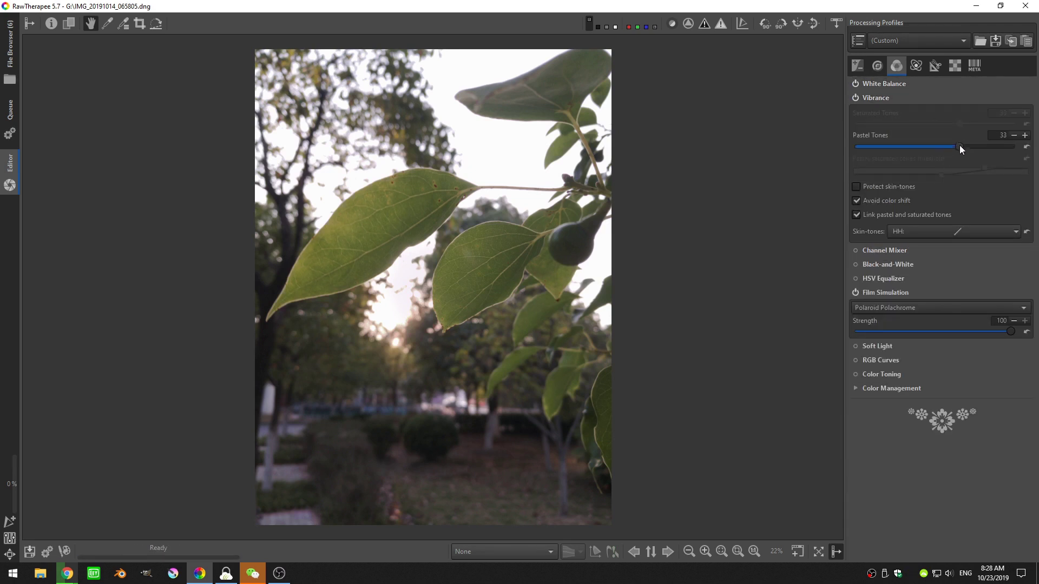
scroll(983, 147, up, 2)
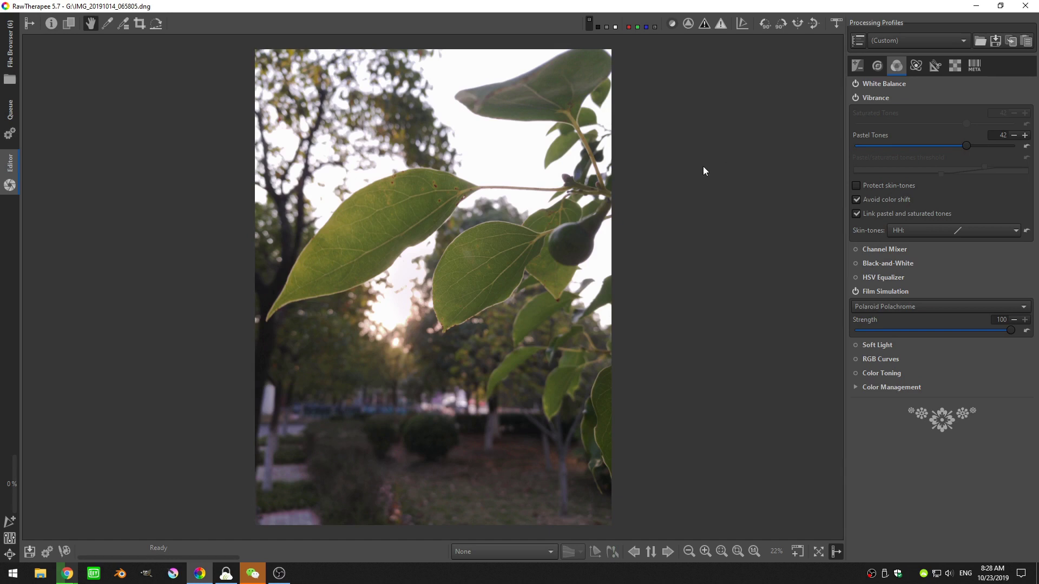